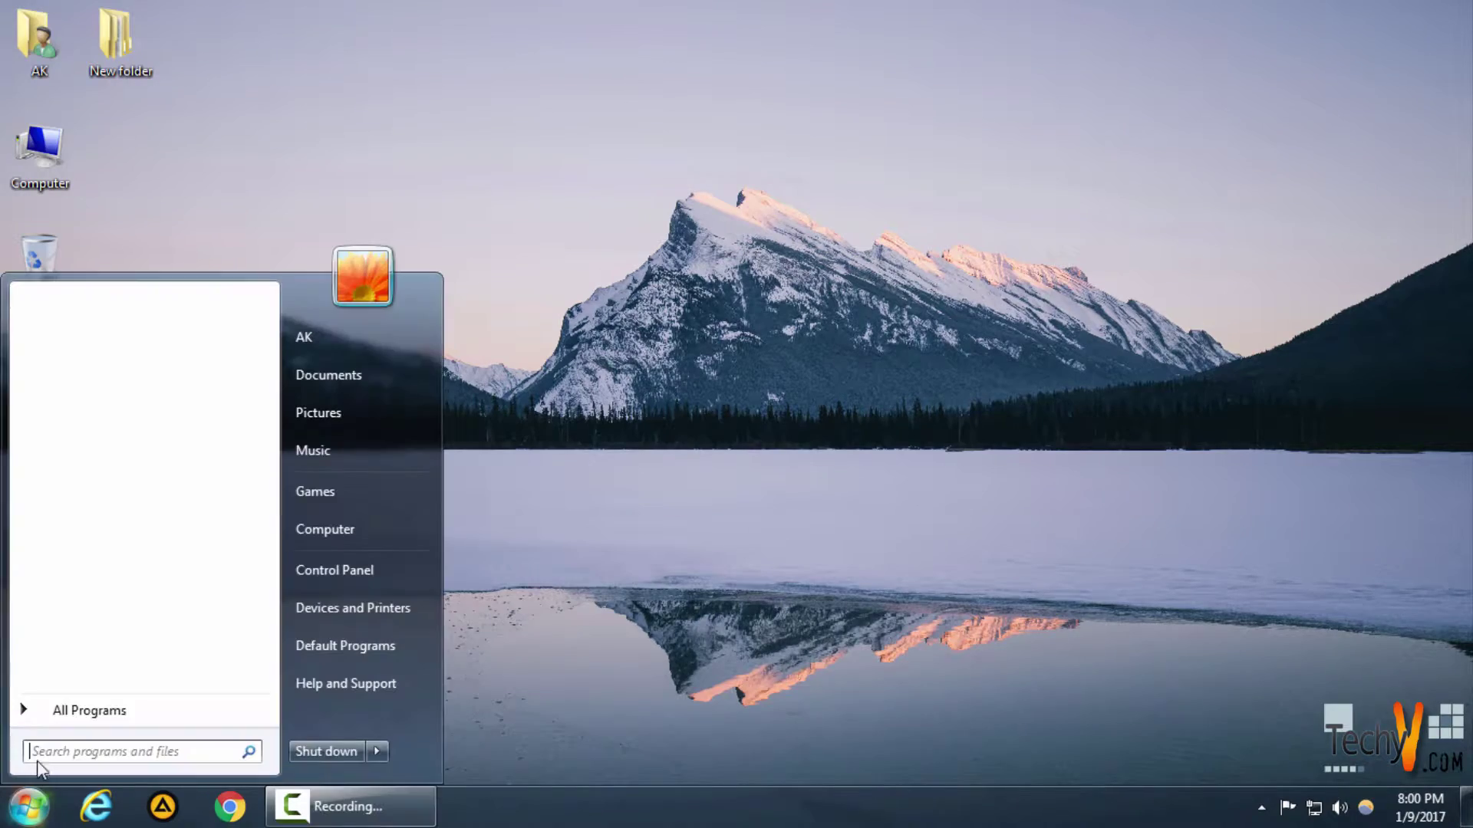
# Step: Launch Adobe Photoshop from the Start menu's All Programs list
pyautogui.click(108, 711)
pyautogui.click(129, 395)
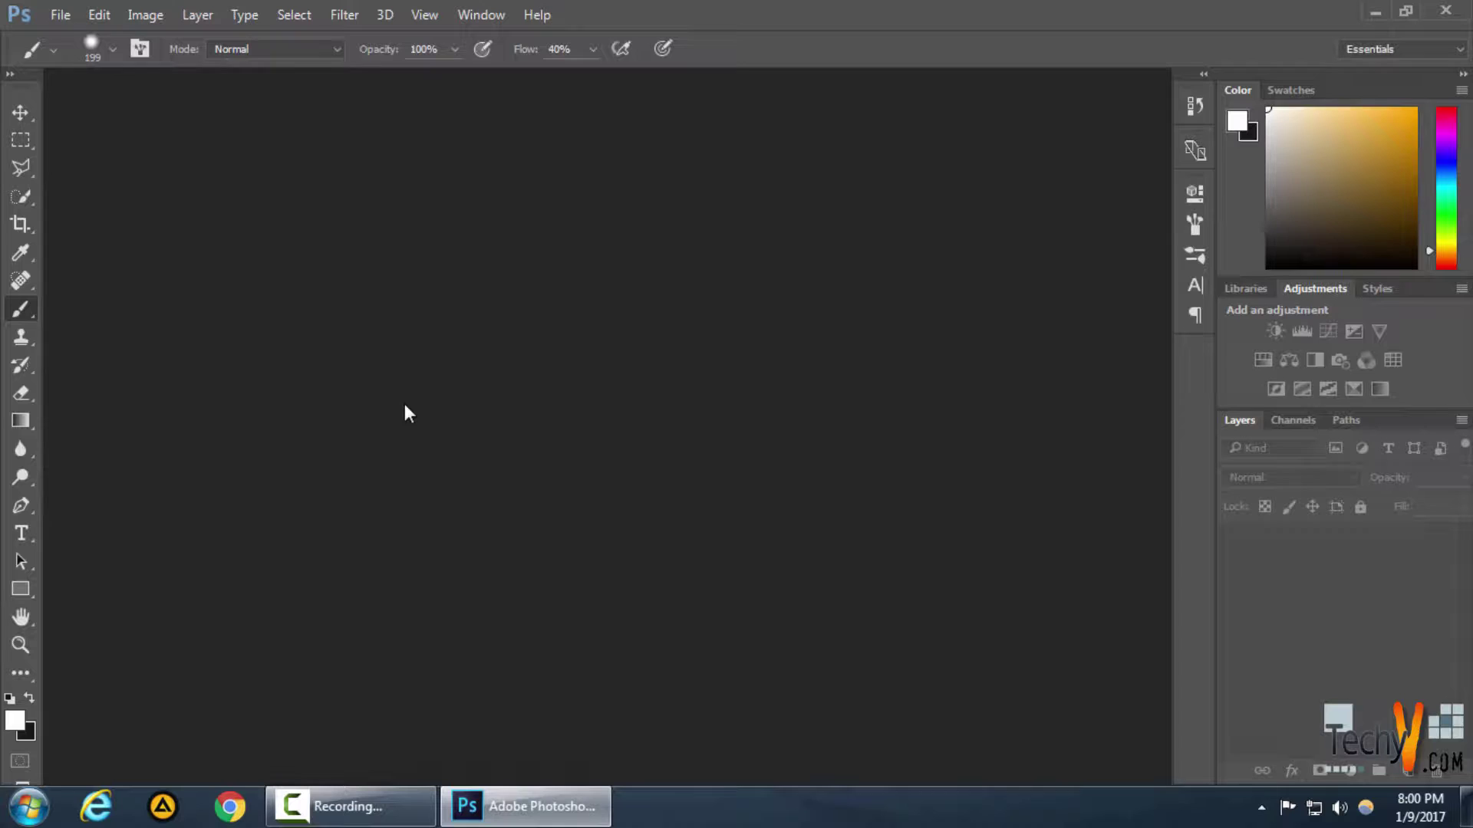
# Step: Select the Polygonal Lasso Tool and open the photo standing in the dark.jpg
pyautogui.click(21, 163)
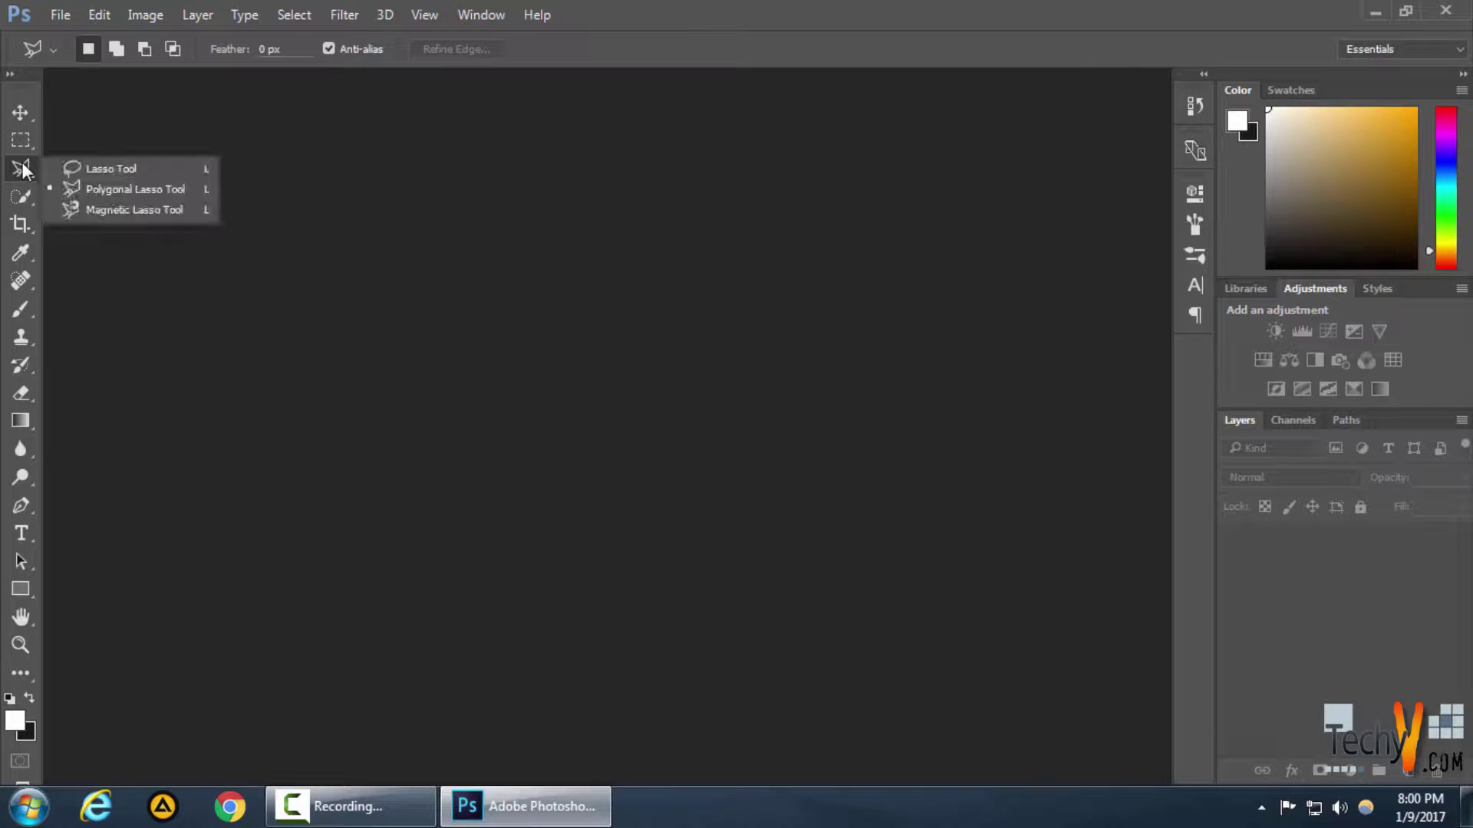
pyautogui.click(66, 189)
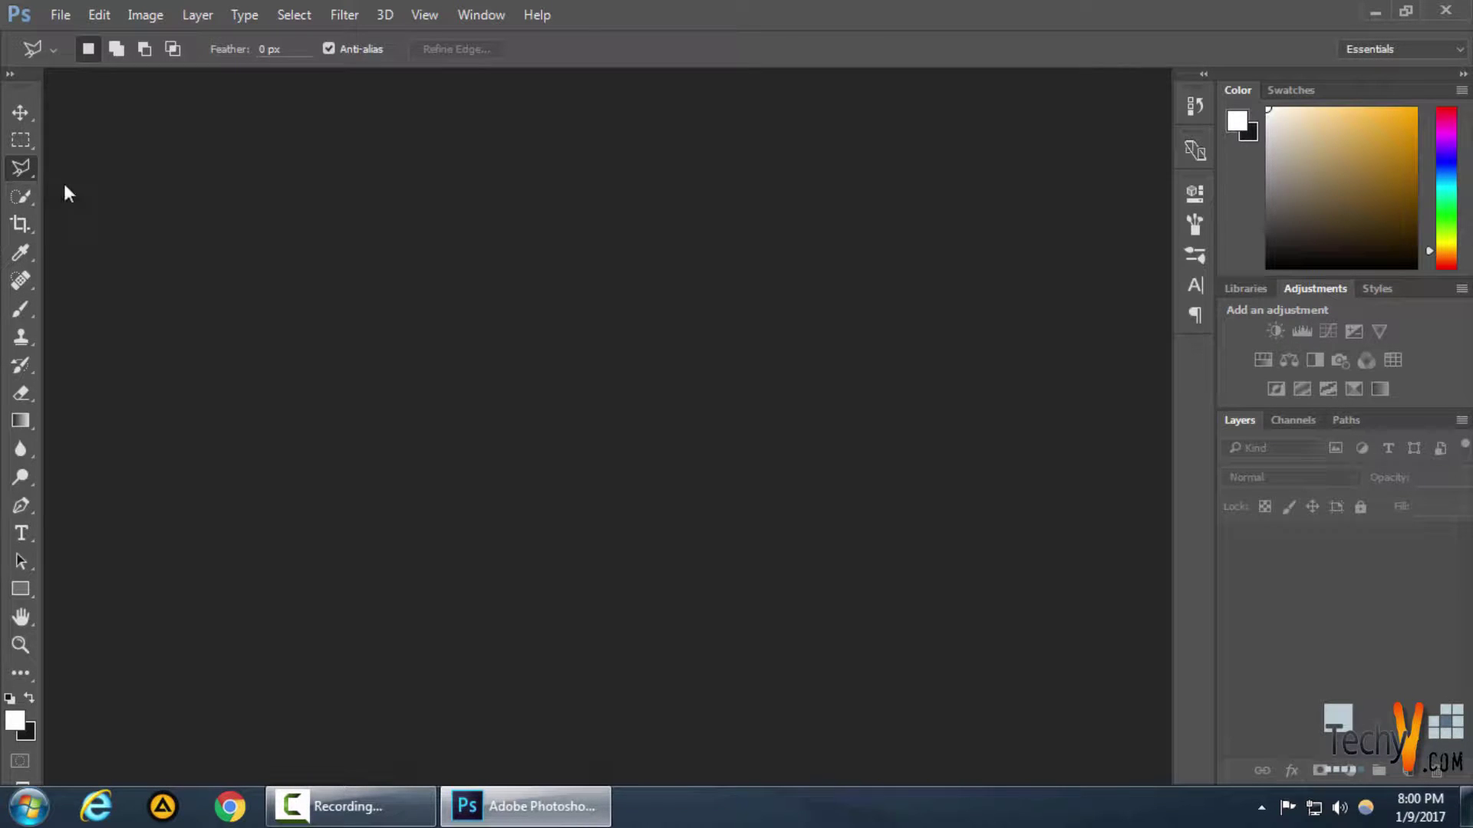
pyautogui.click(61, 14)
pyautogui.click(80, 61)
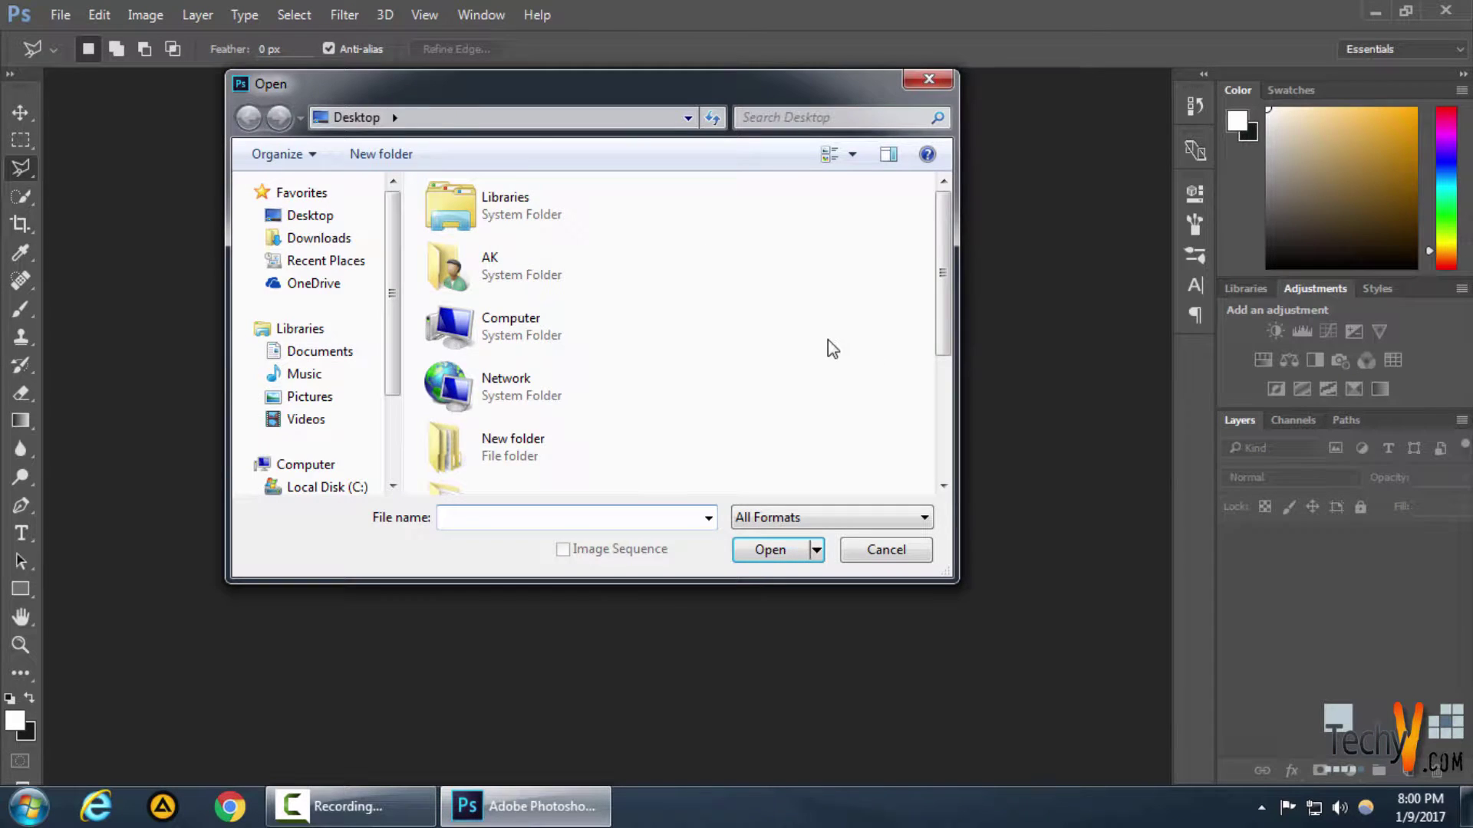
pyautogui.scroll(-3, 829, 347)
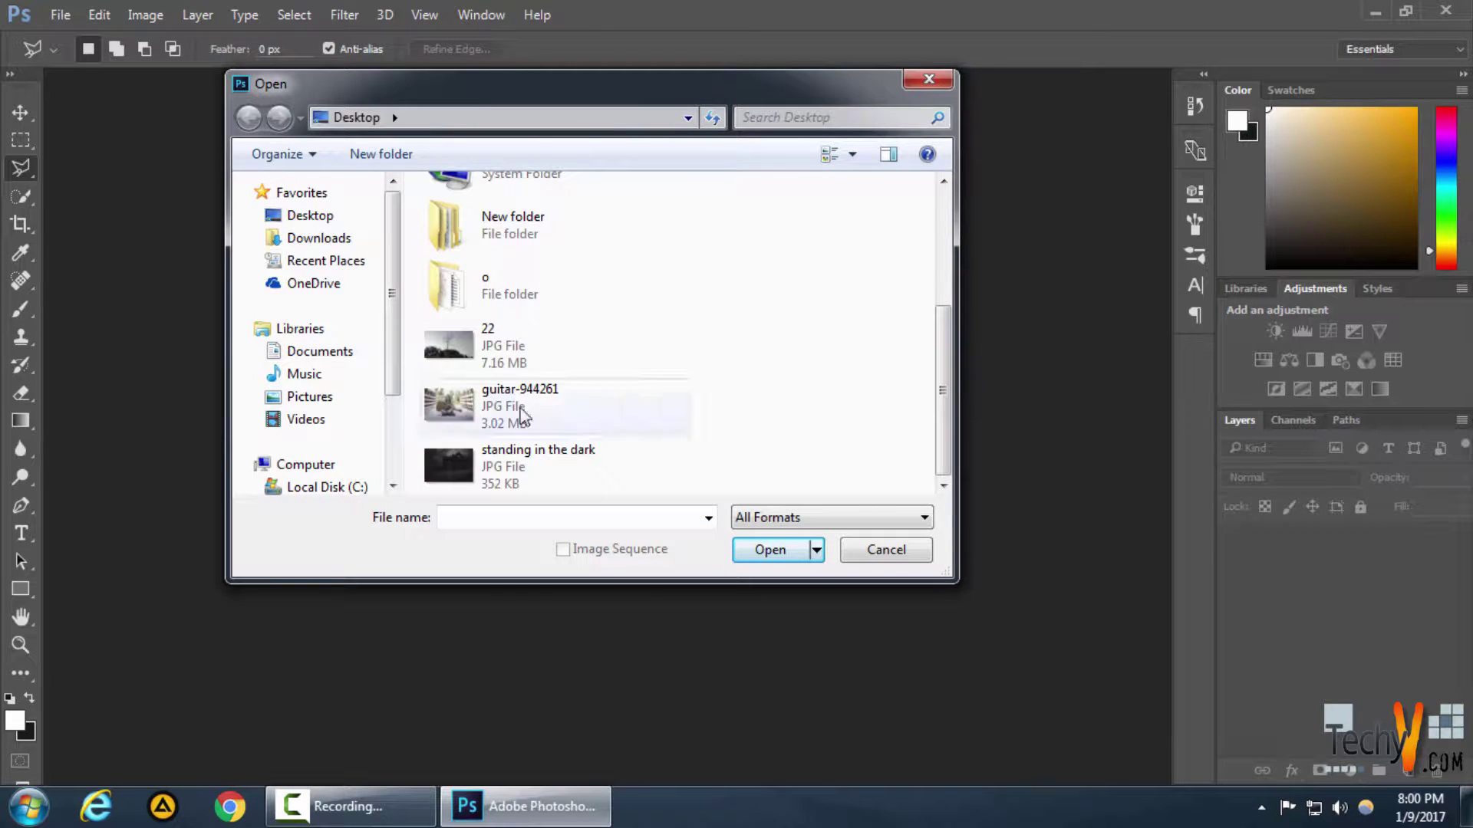
pyautogui.click(817, 543)
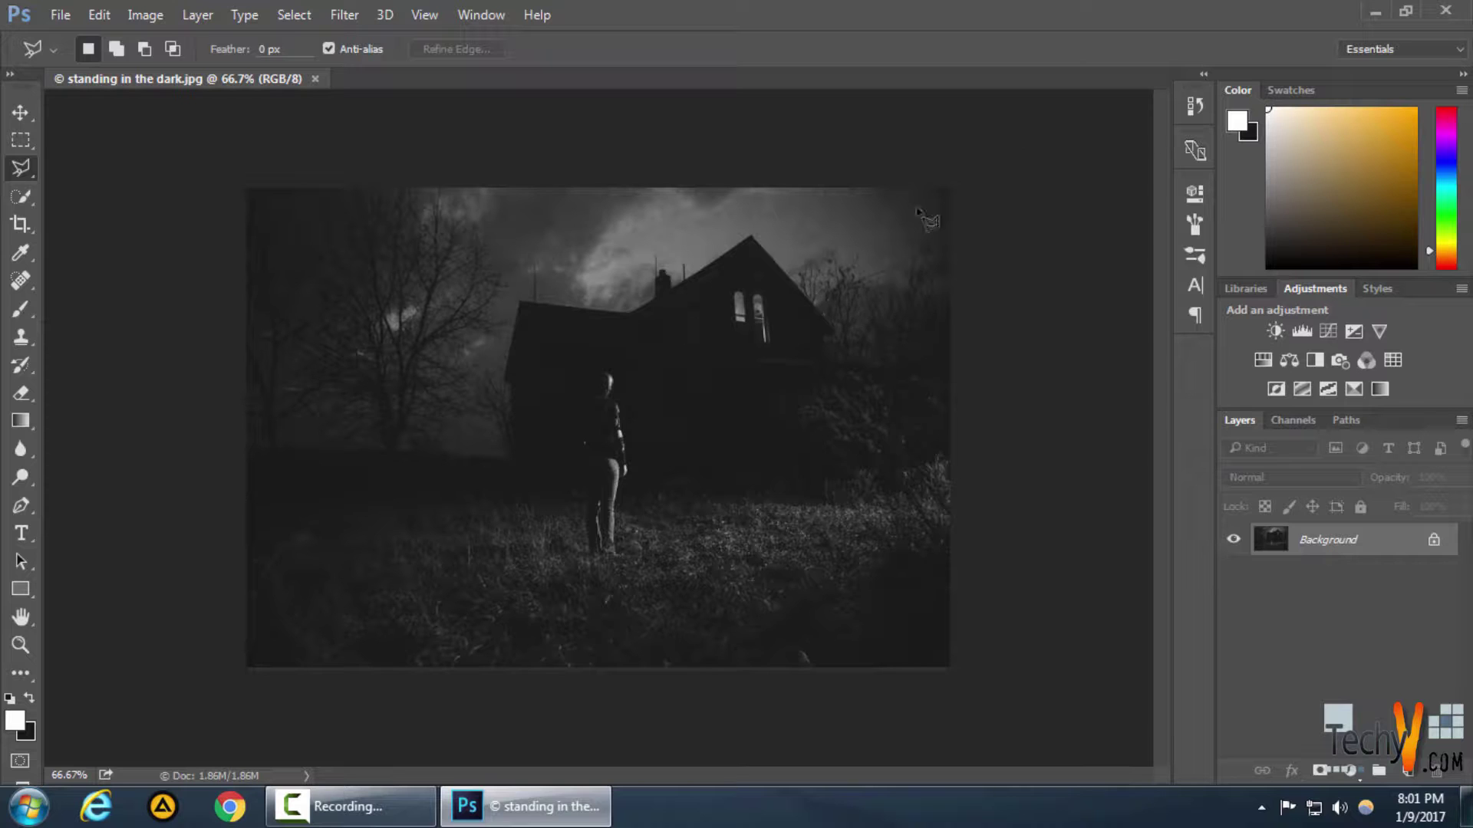
# Step: Outline a wide diagonal beam from above the upper right down past the person, then nudge it slightly
pyautogui.hotkey('ctrl', '-')
pyautogui.hotkey('ctrl', '-')
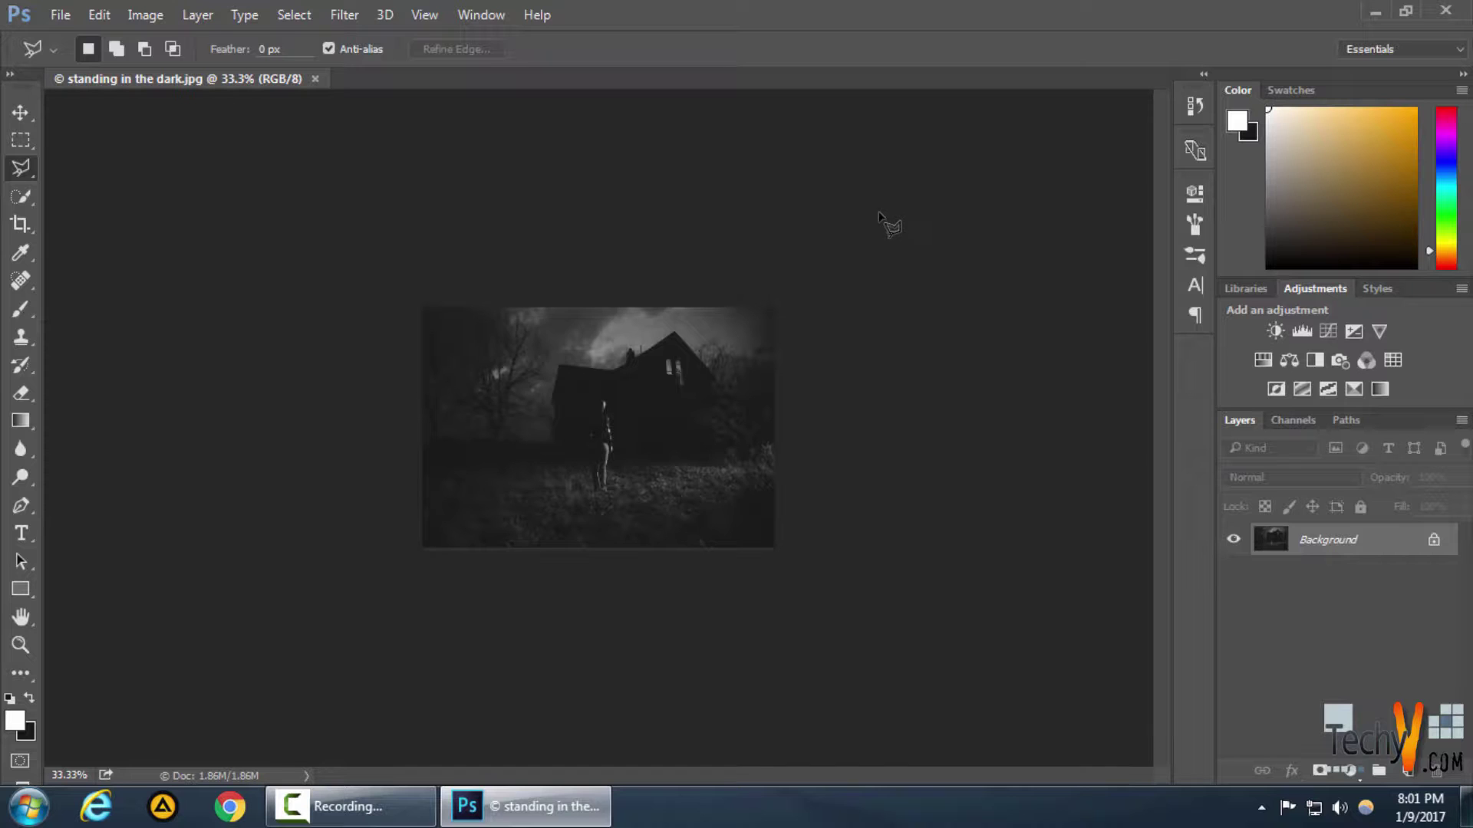
pyautogui.click(878, 213)
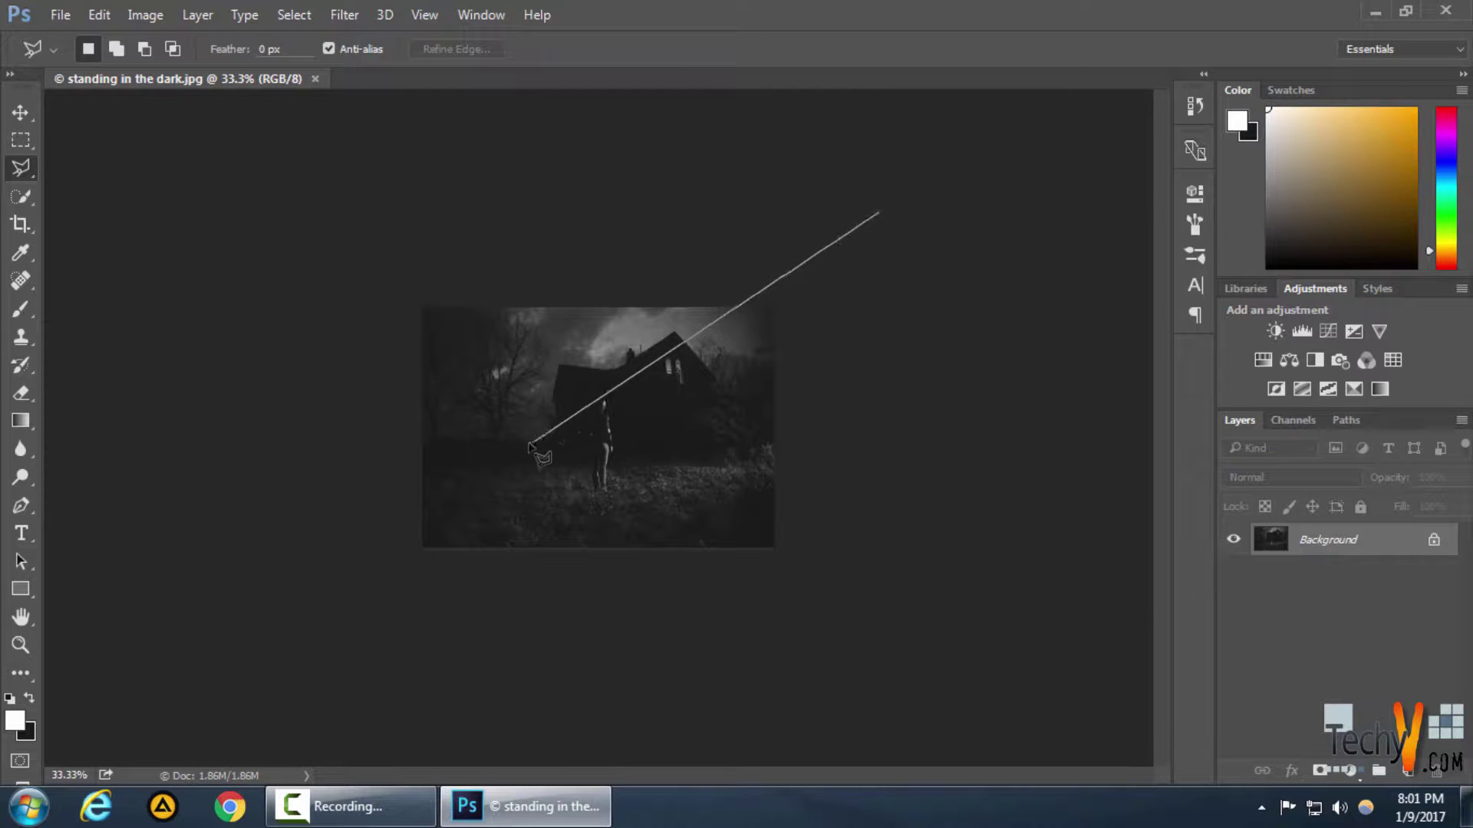
pyautogui.click(489, 476)
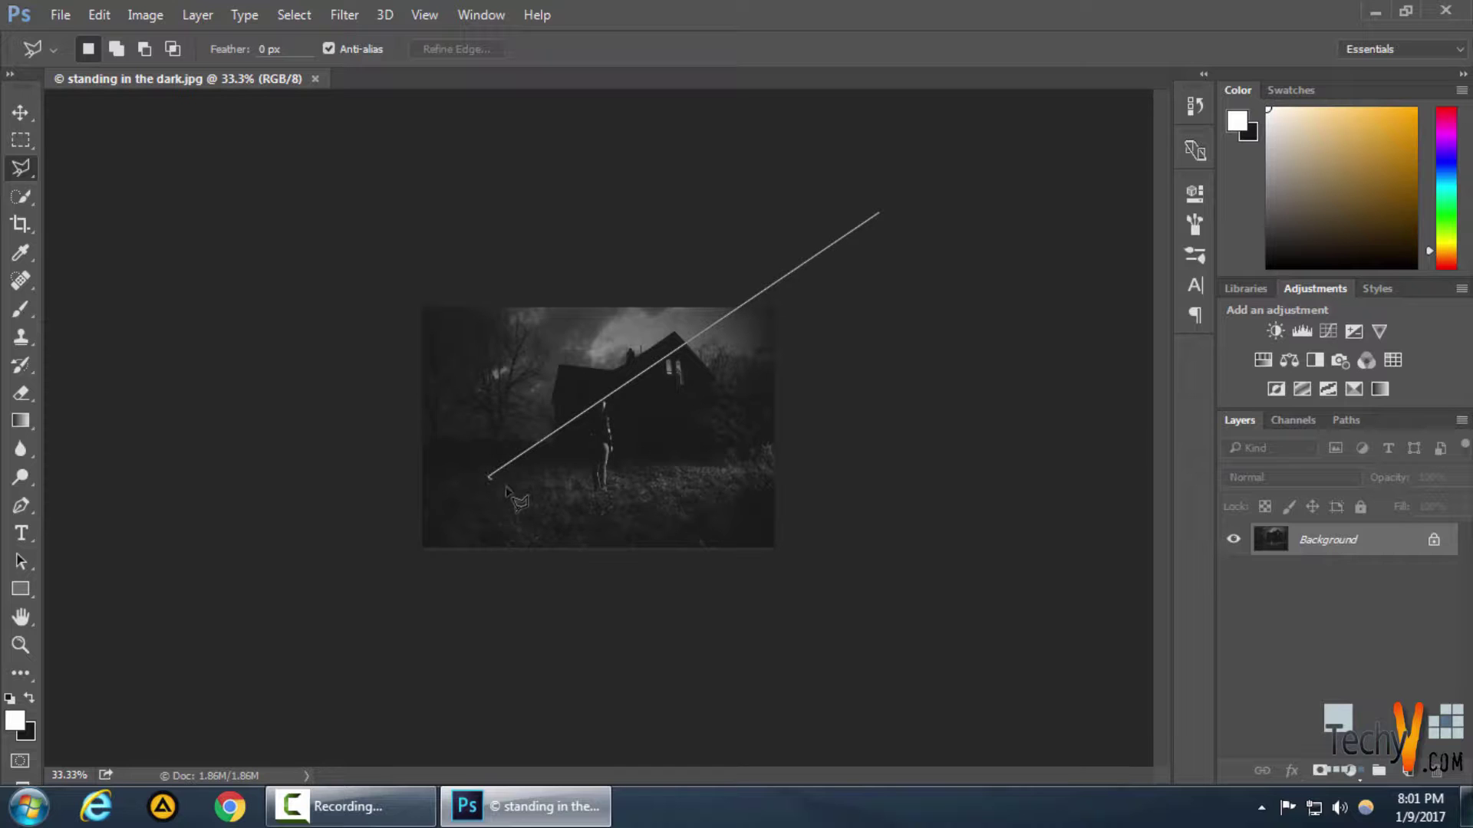
pyautogui.click(583, 496)
pyautogui.click(675, 497)
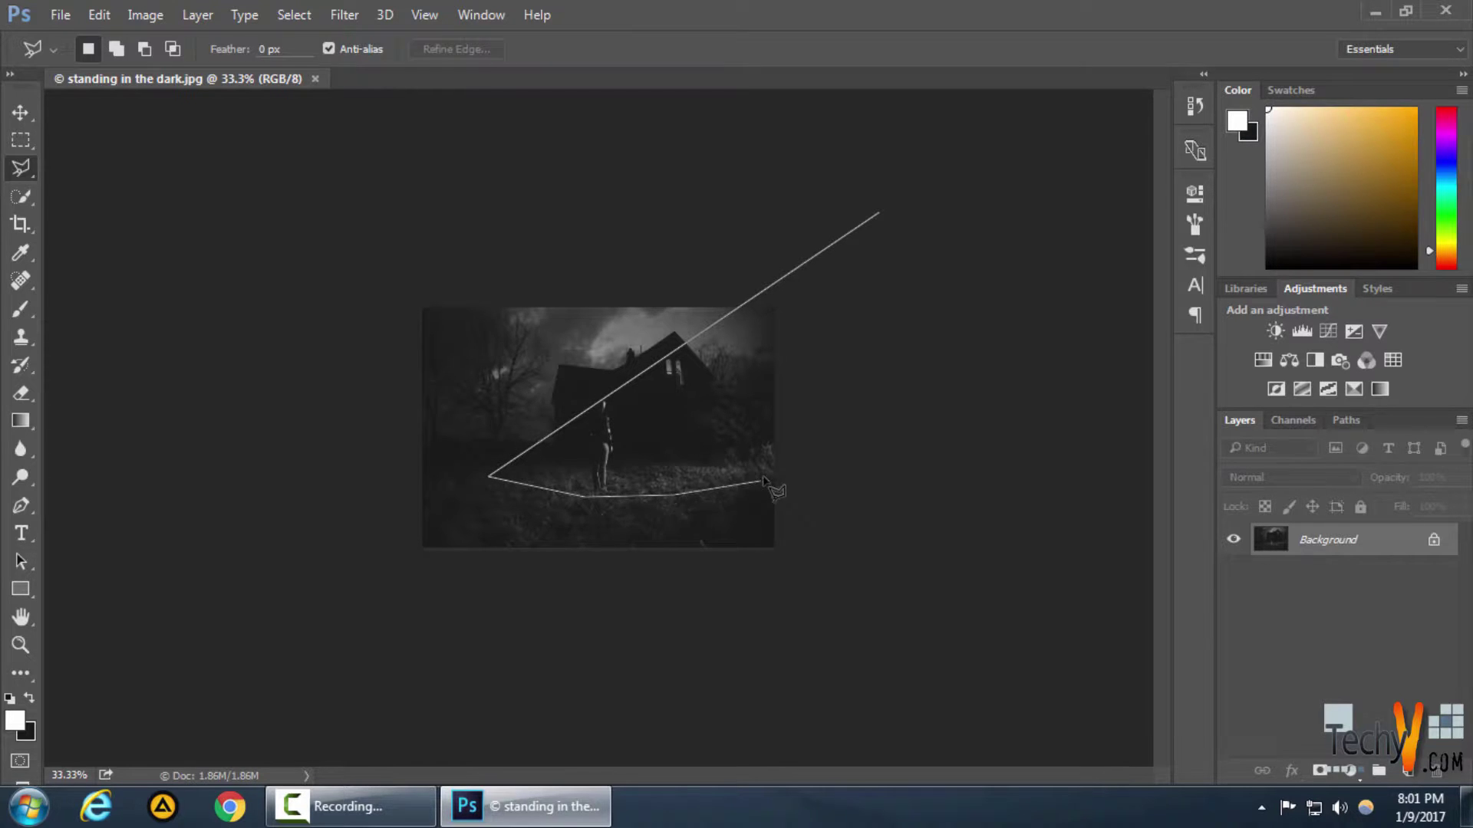
pyautogui.click(937, 423)
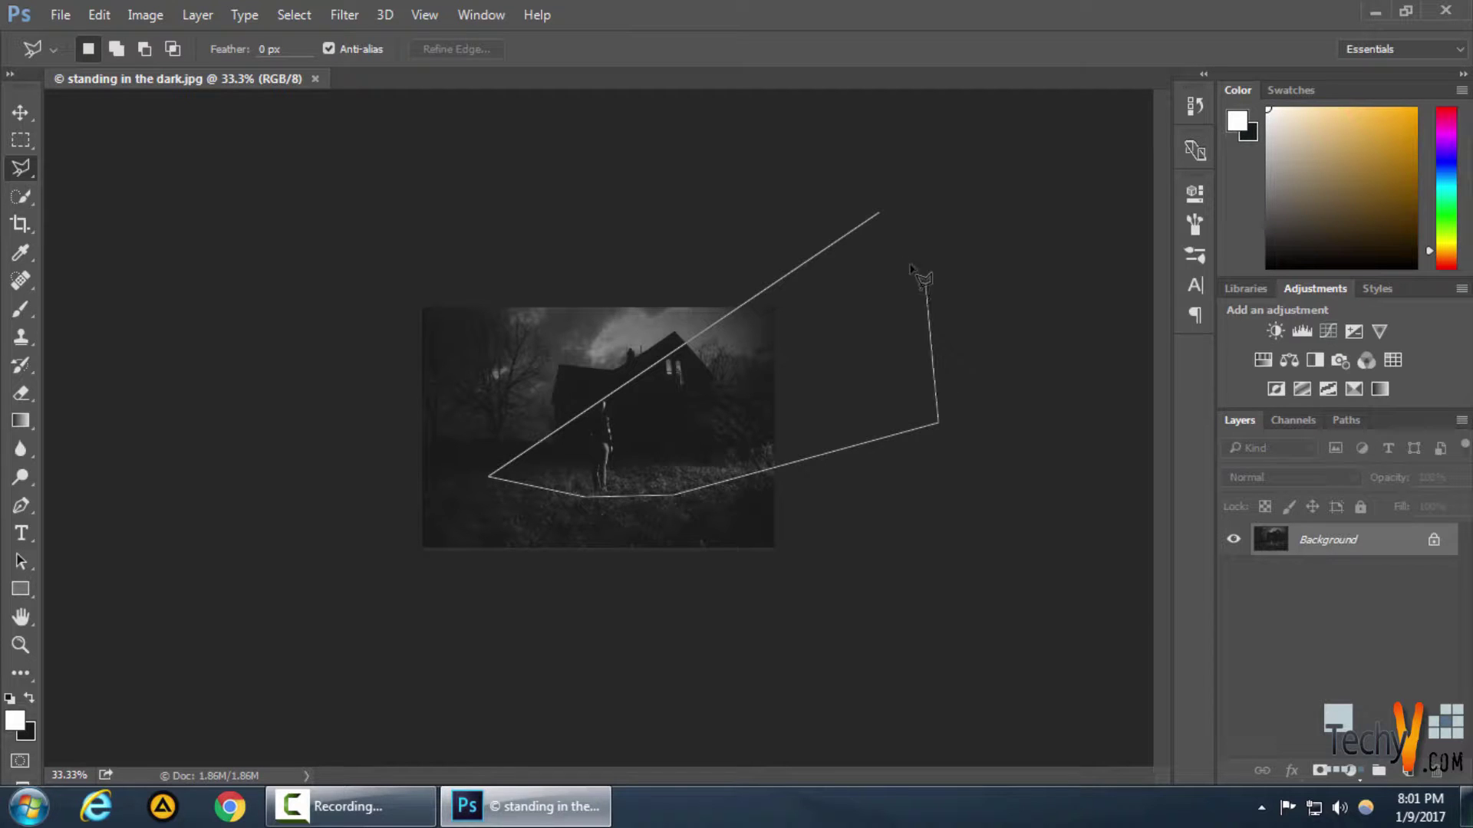
pyautogui.click(882, 215)
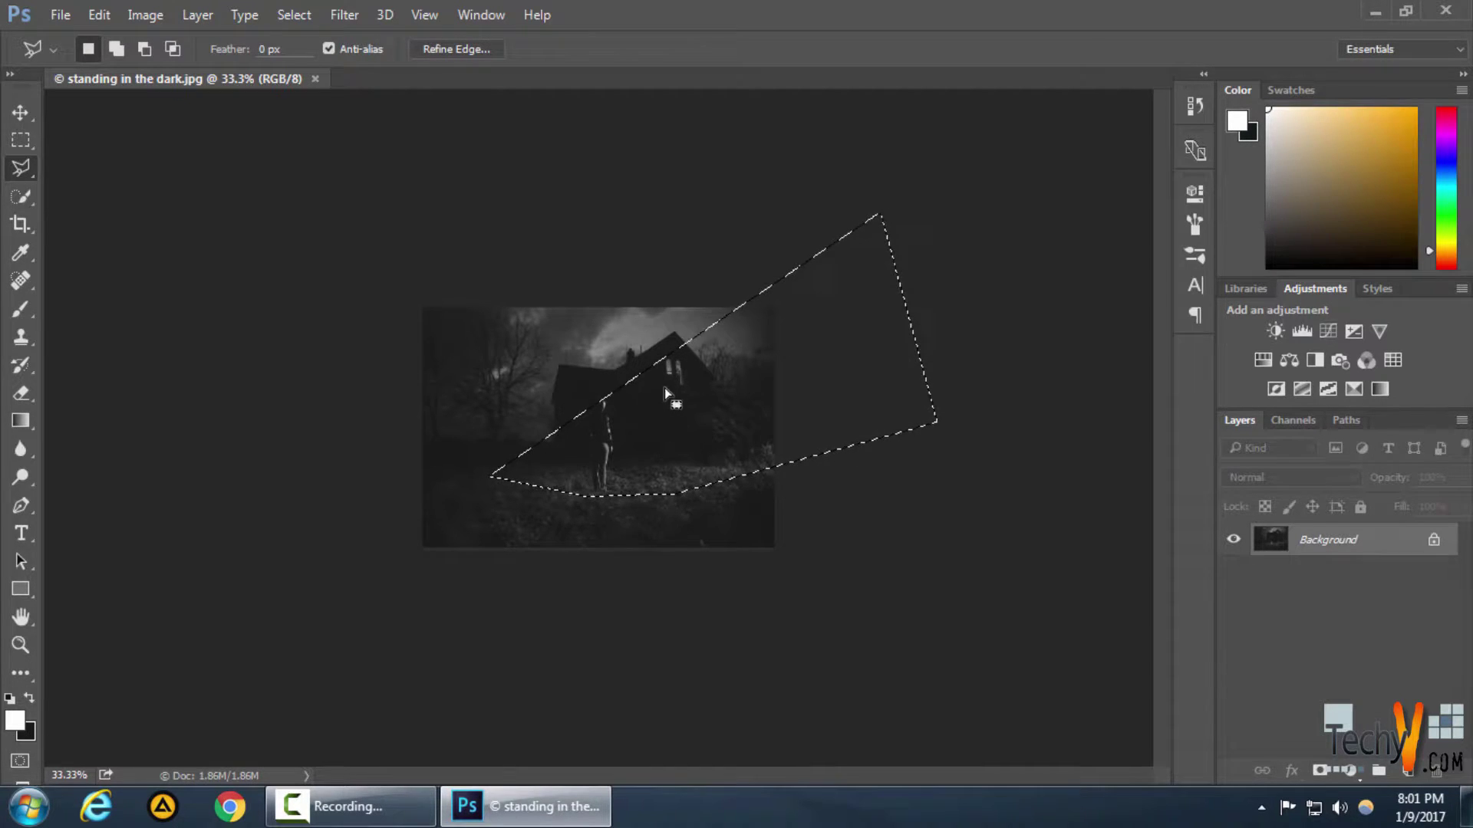
pyautogui.moveTo(660, 376); pyautogui.dragTo(651, 370)
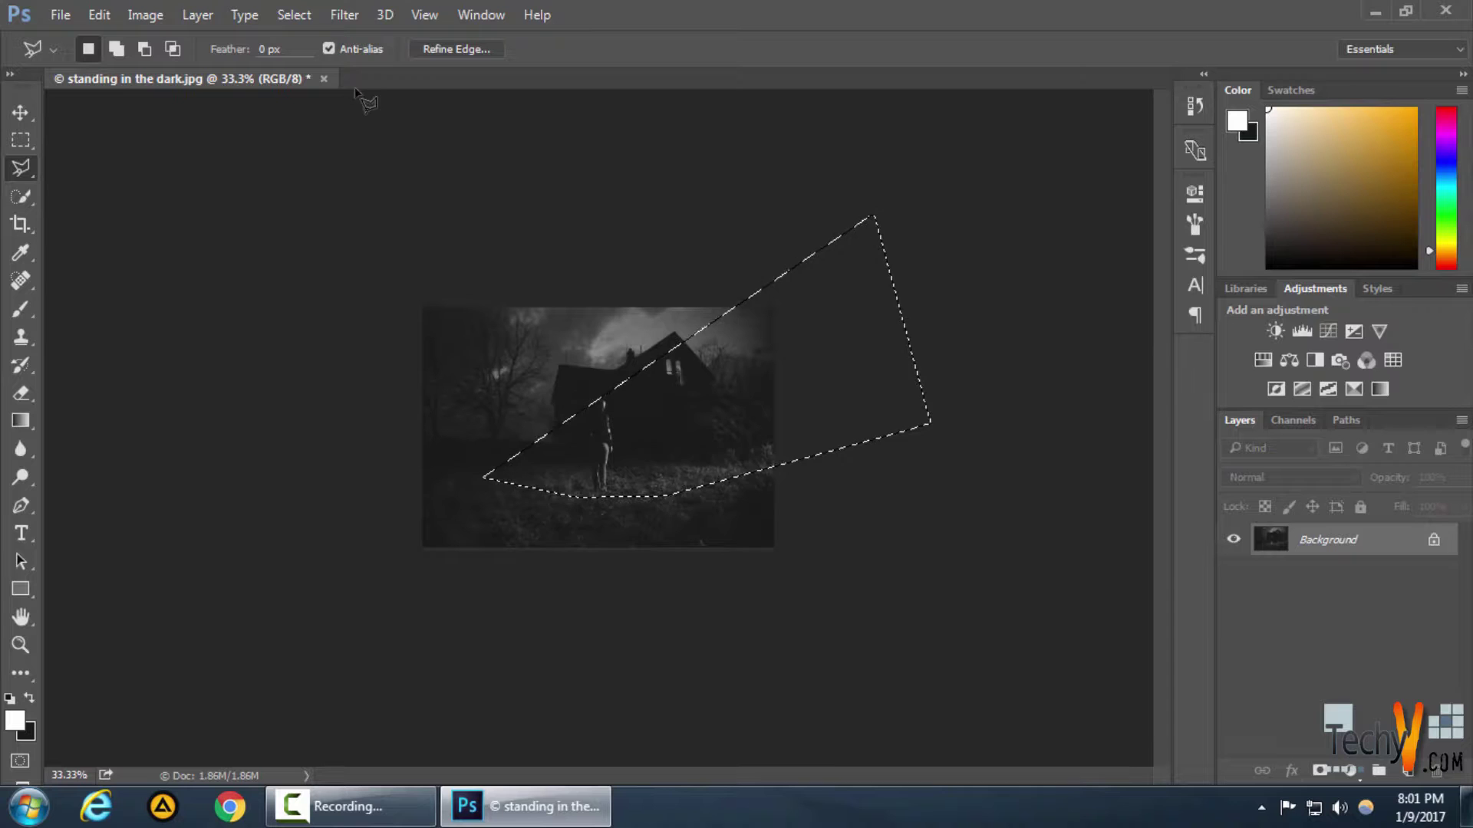
# Step: Add a Curves 1 layer on the beam selection with its midpoint raised to brighten it
pyautogui.click(1349, 770)
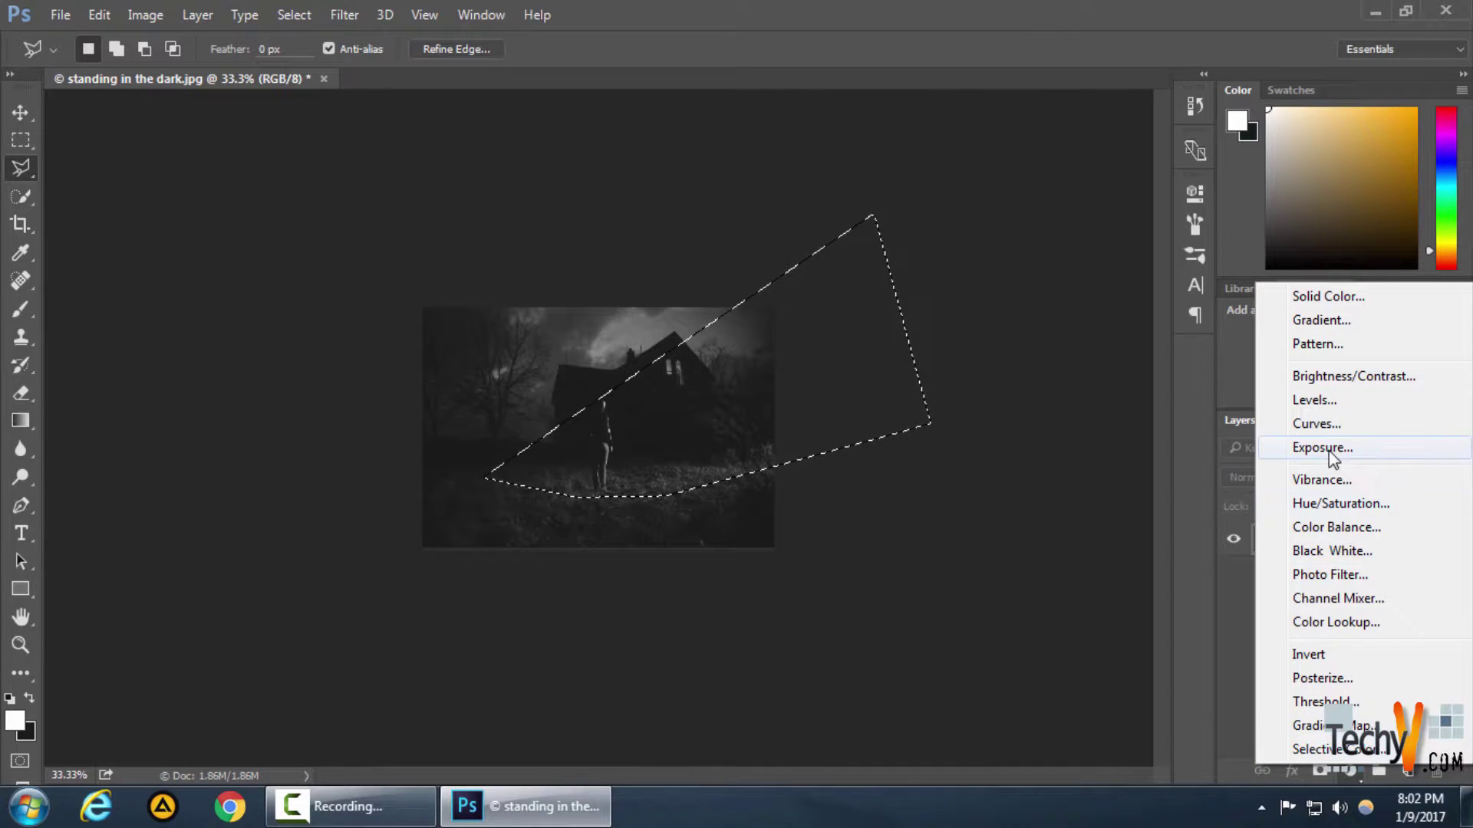
pyautogui.click(1316, 426)
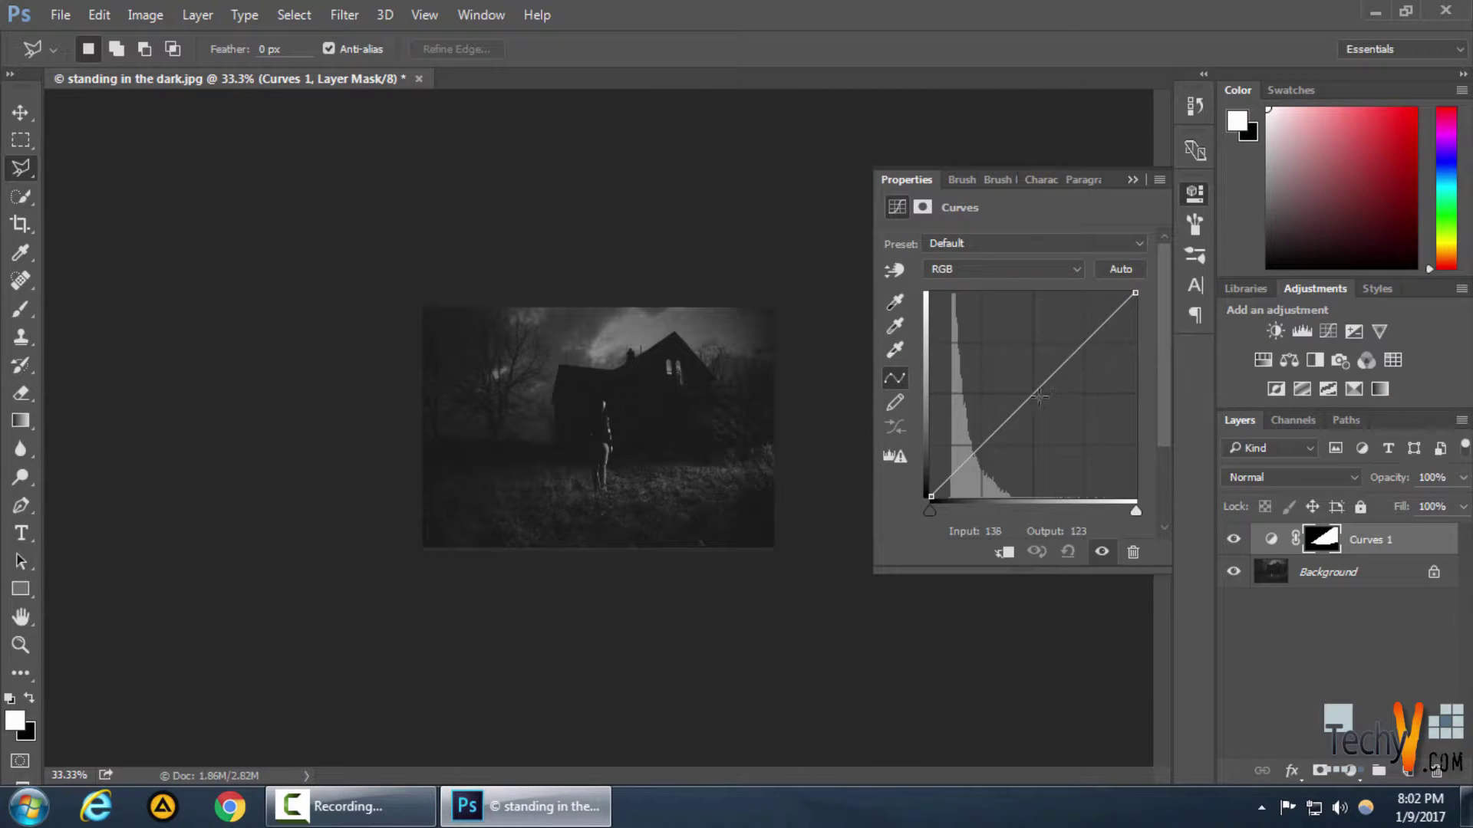
pyautogui.moveTo(1037, 392); pyautogui.dragTo(1034, 362)
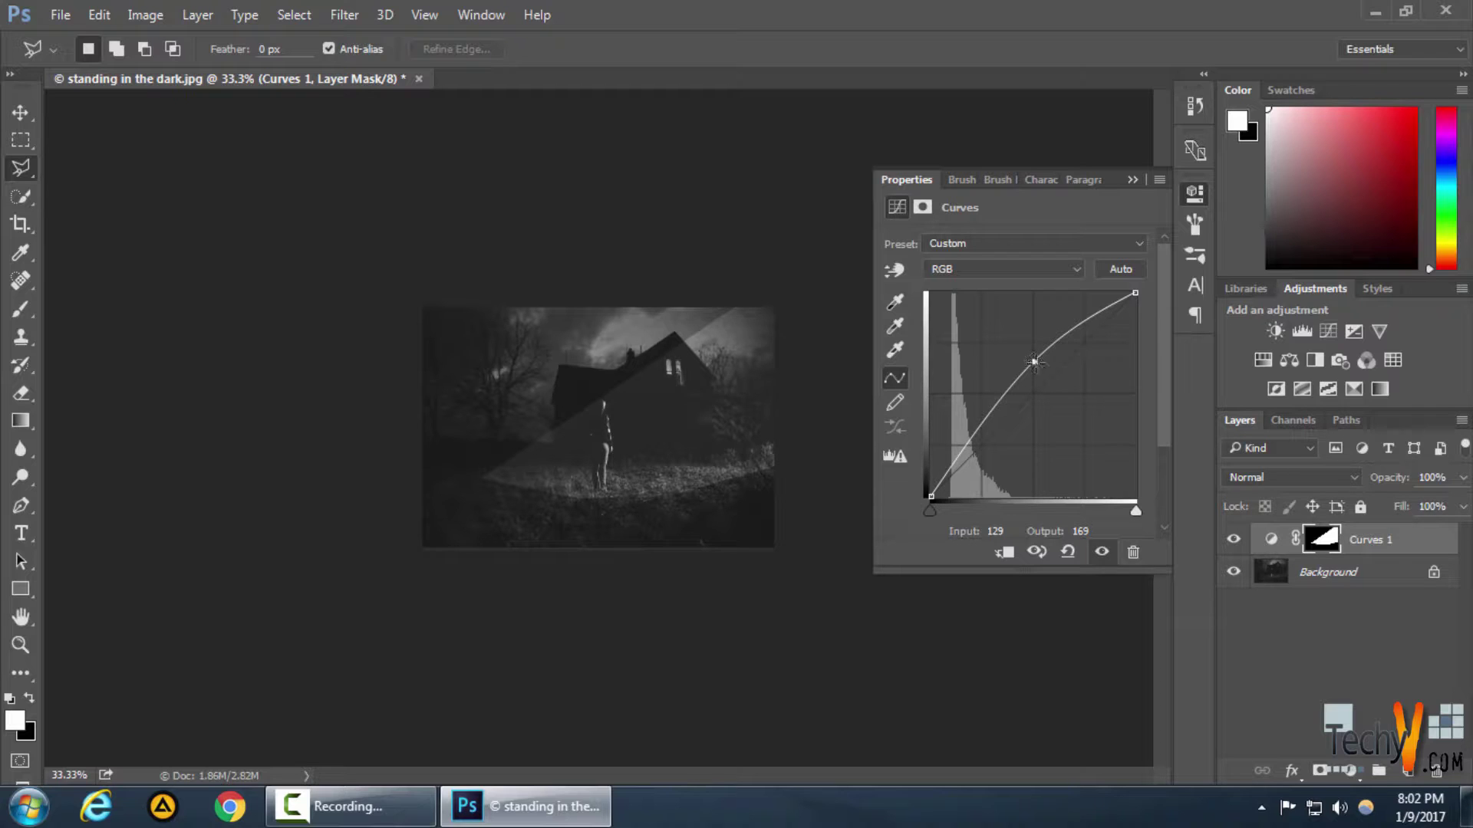
pyautogui.moveTo(1034, 361); pyautogui.dragTo(1037, 360)
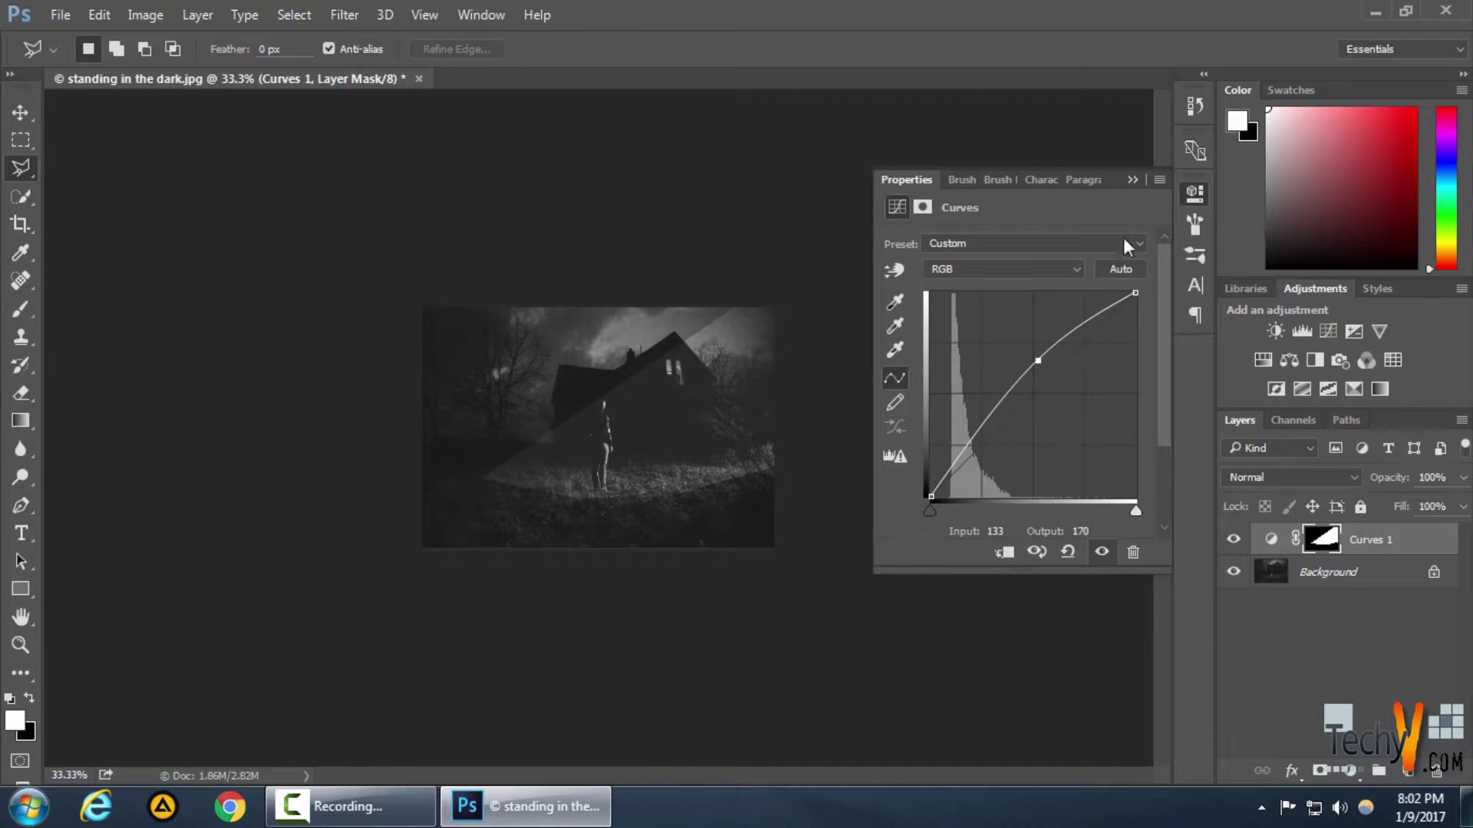
pyautogui.click(1131, 182)
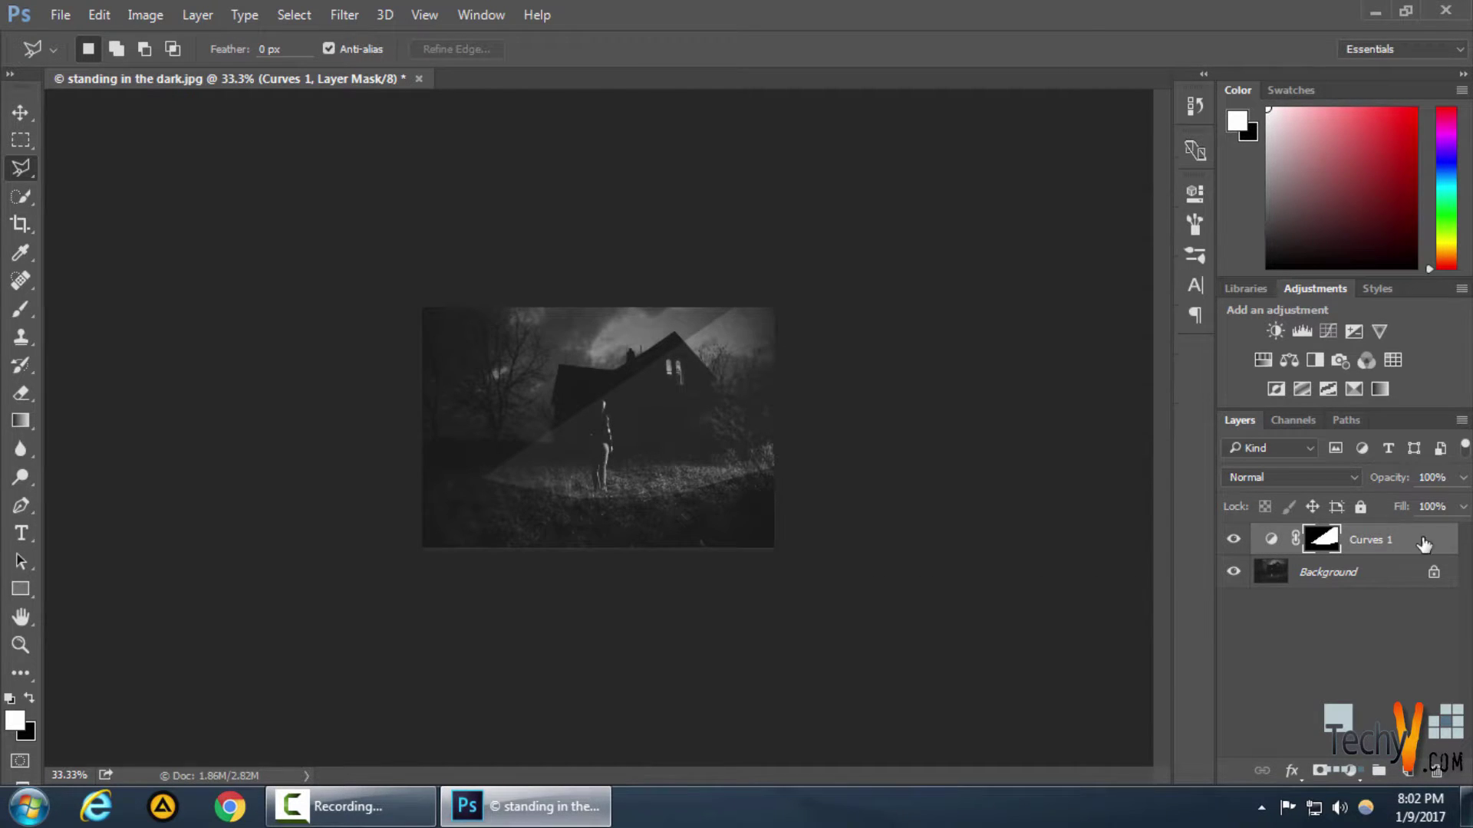
pyautogui.doubleClick(1276, 541)
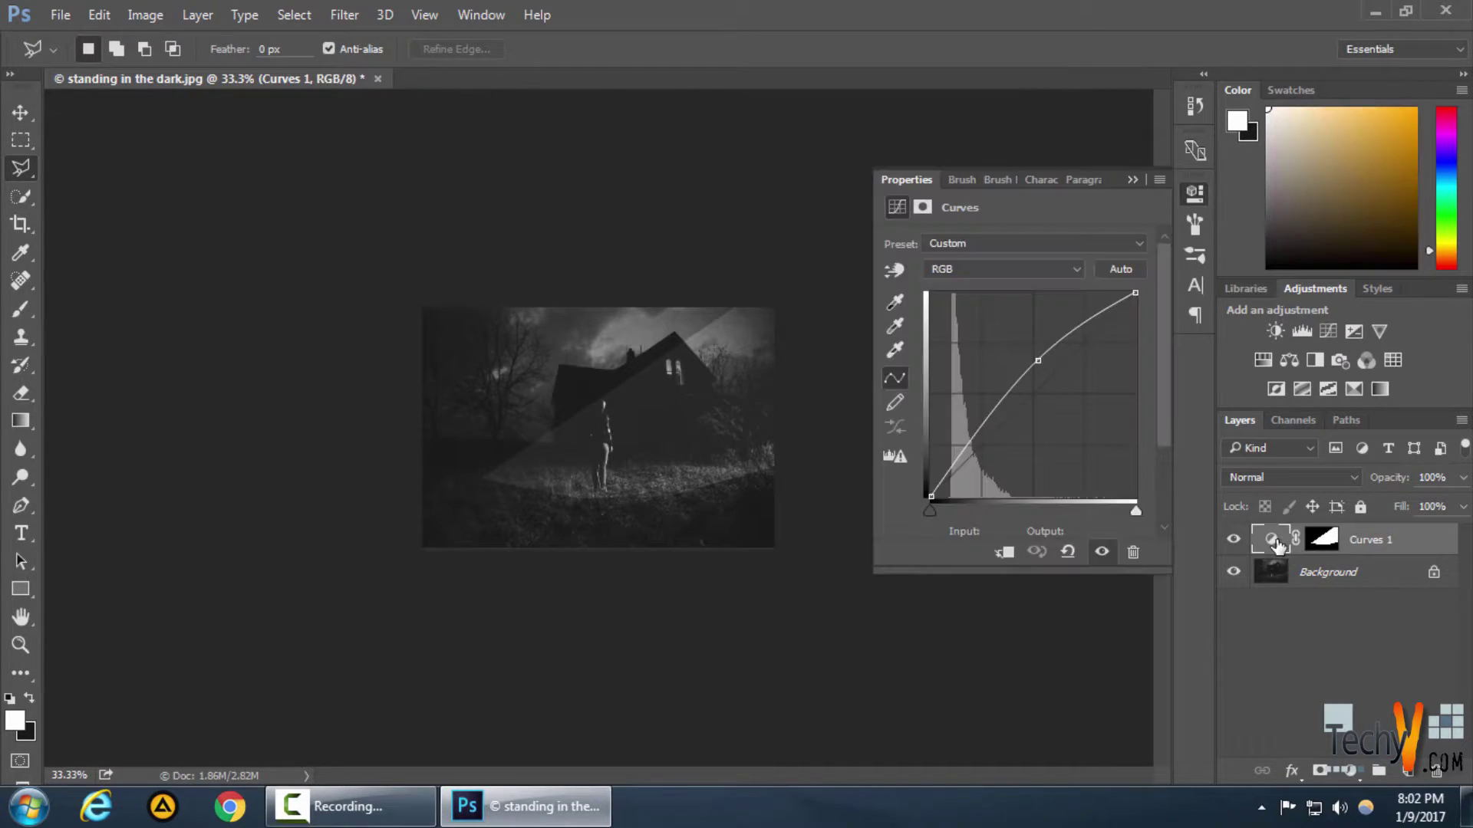
pyautogui.click(1132, 179)
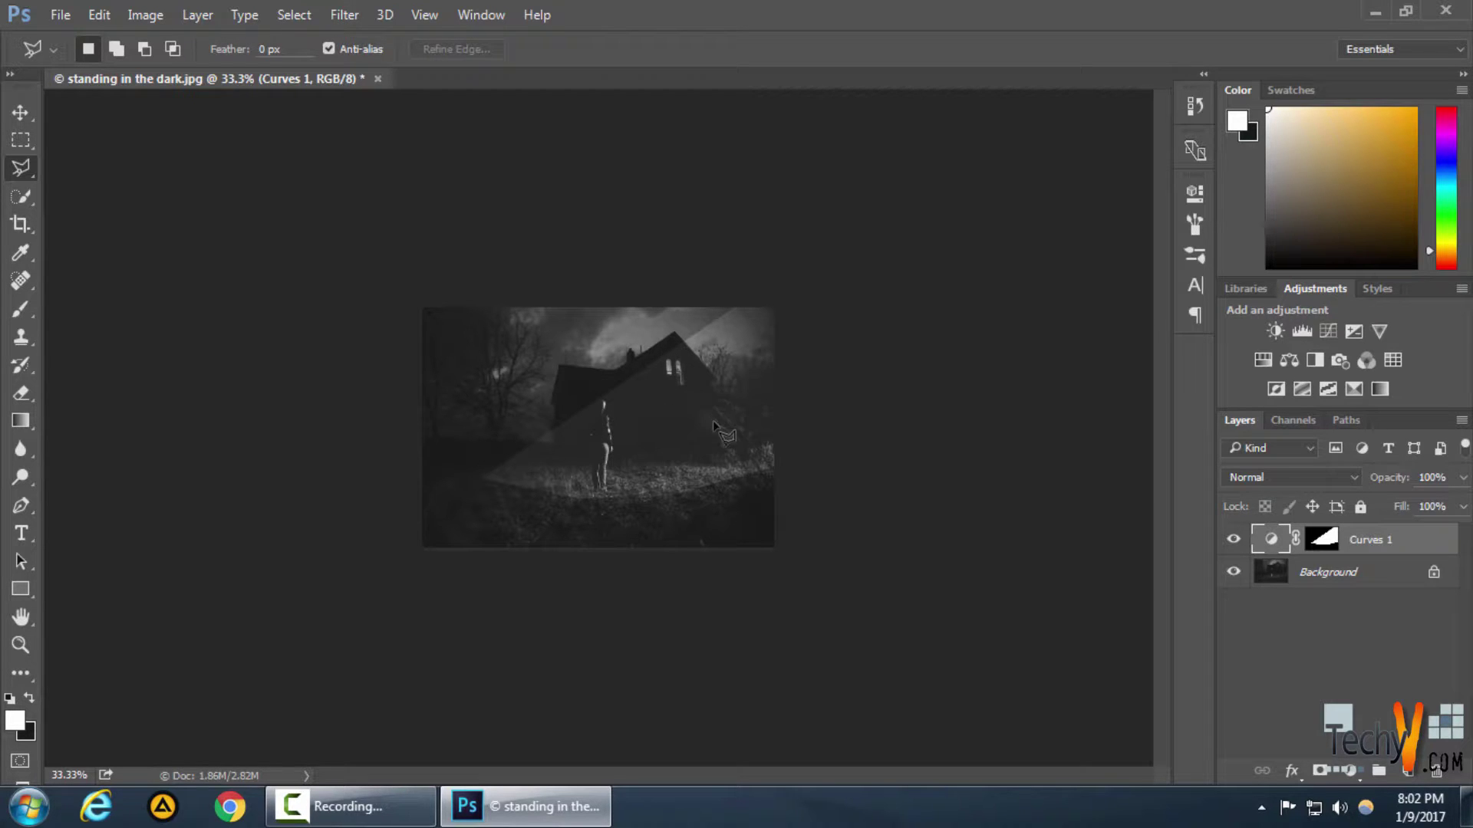
# Step: Target the Curves 1 mask and bring up Filter > Blur > Gaussian Blur
pyautogui.click(343, 15)
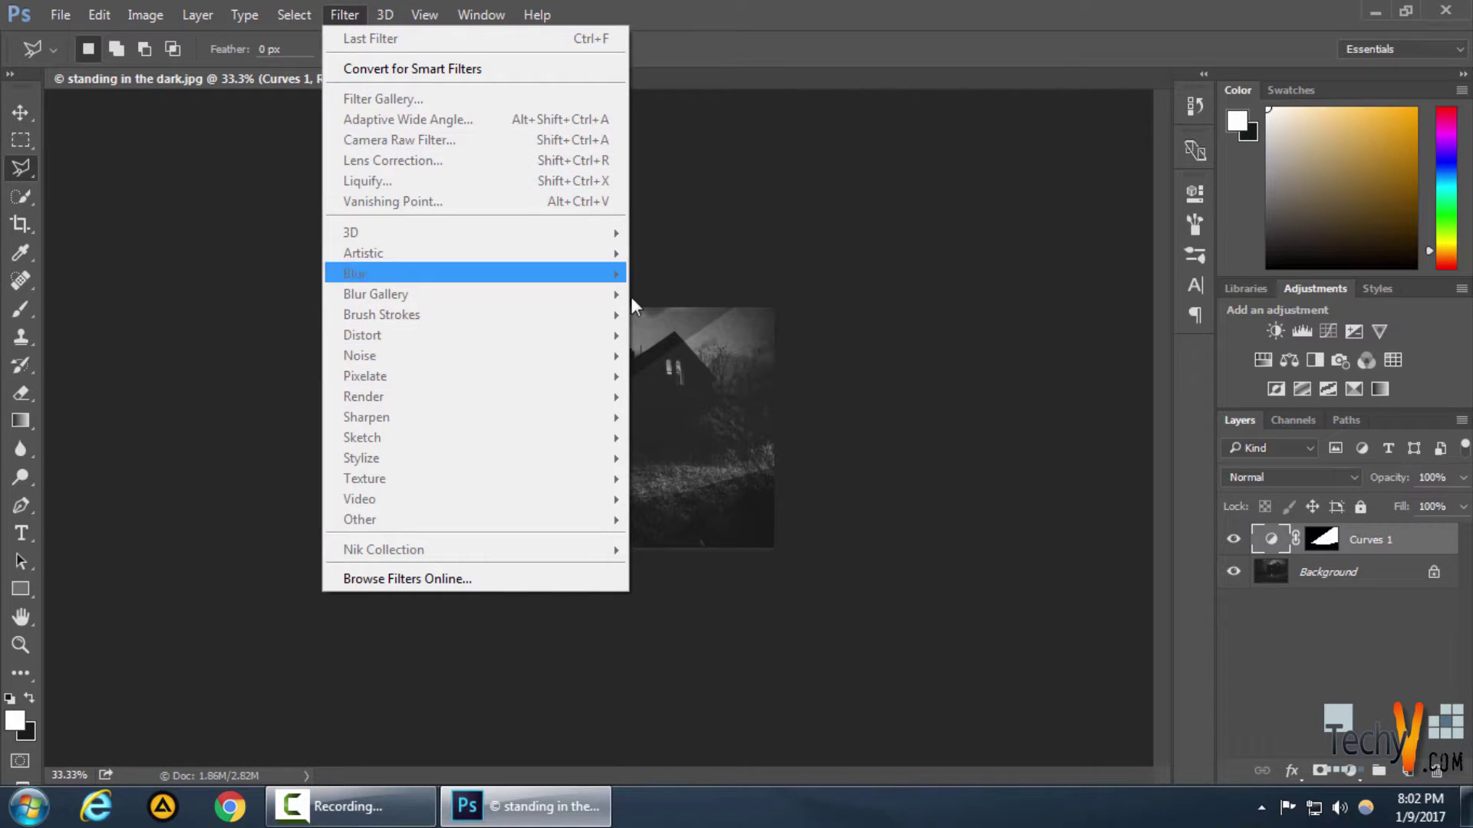
pyautogui.click(1342, 552)
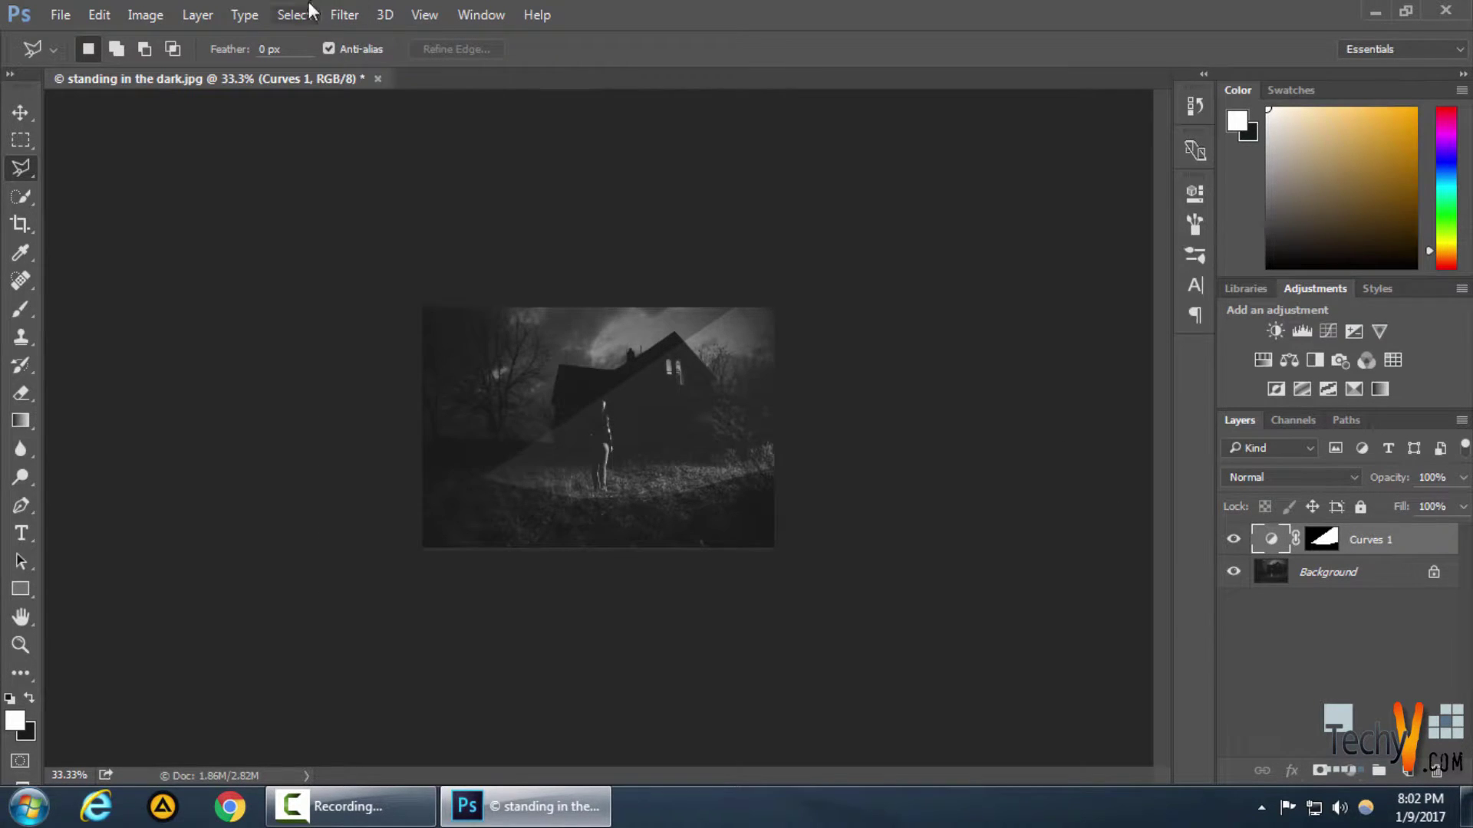
pyautogui.click(335, 17)
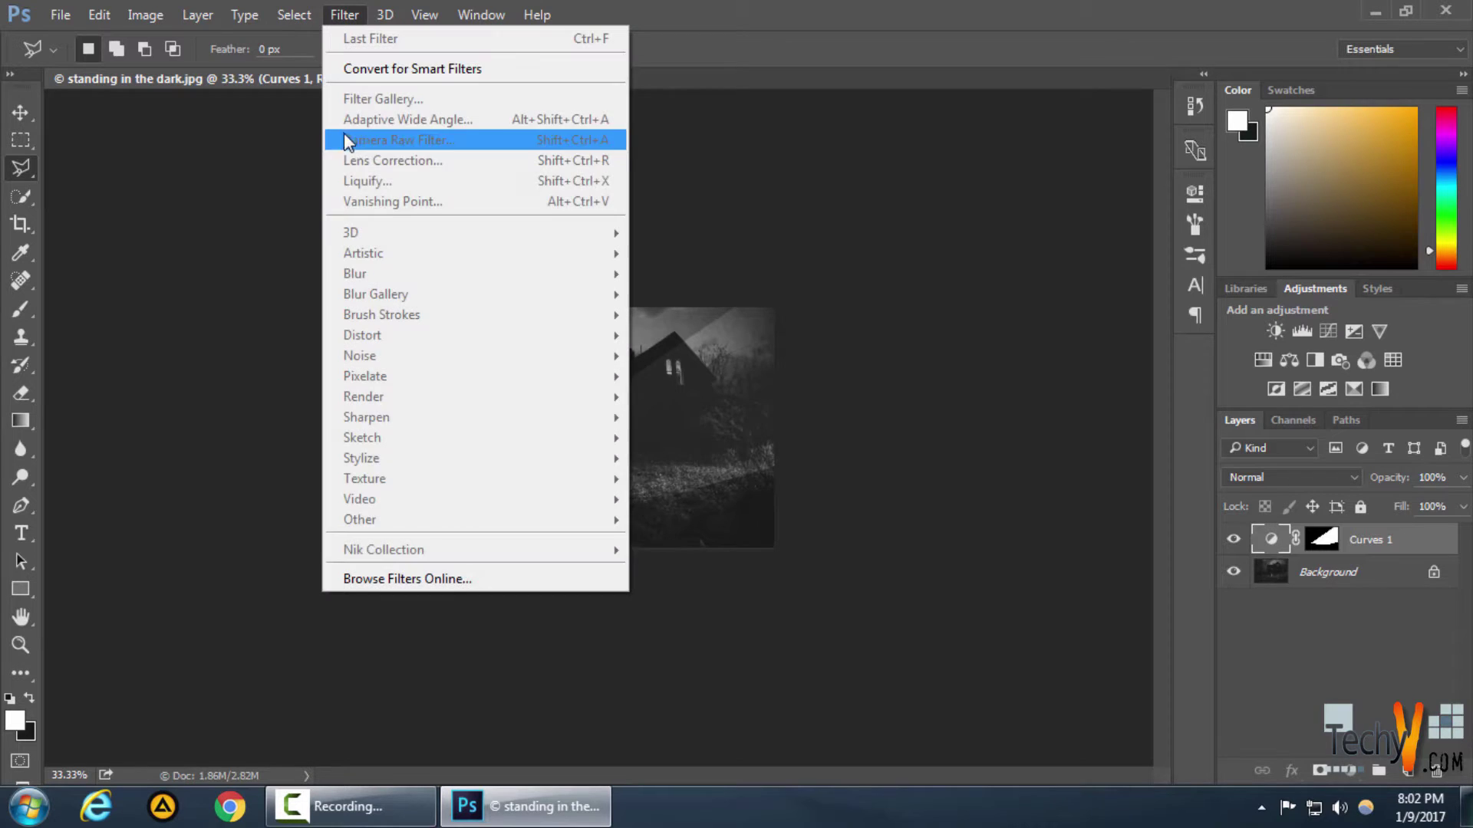
pyautogui.click(1335, 541)
pyautogui.click(343, 14)
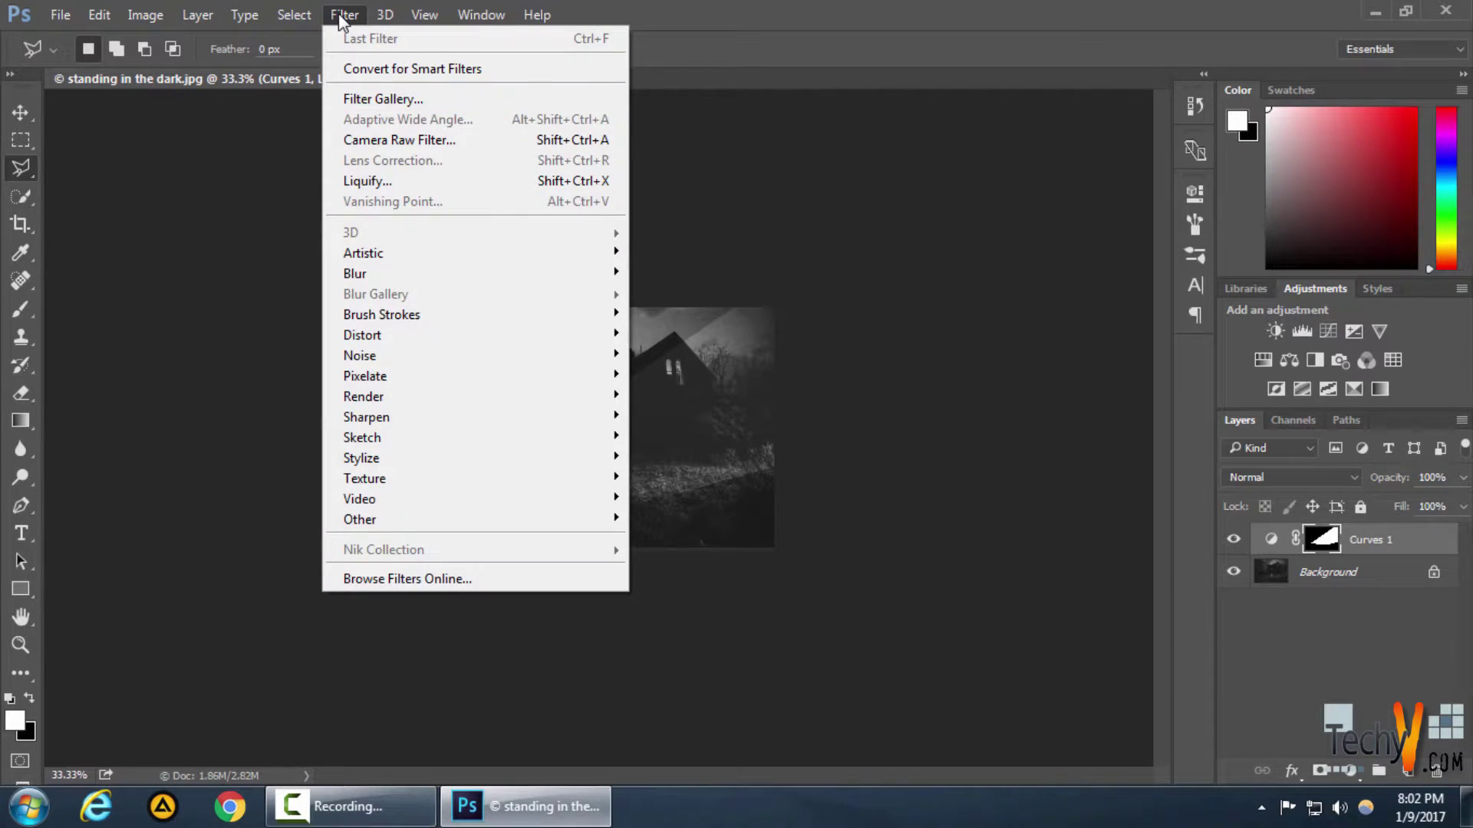
pyautogui.moveTo(414, 276)
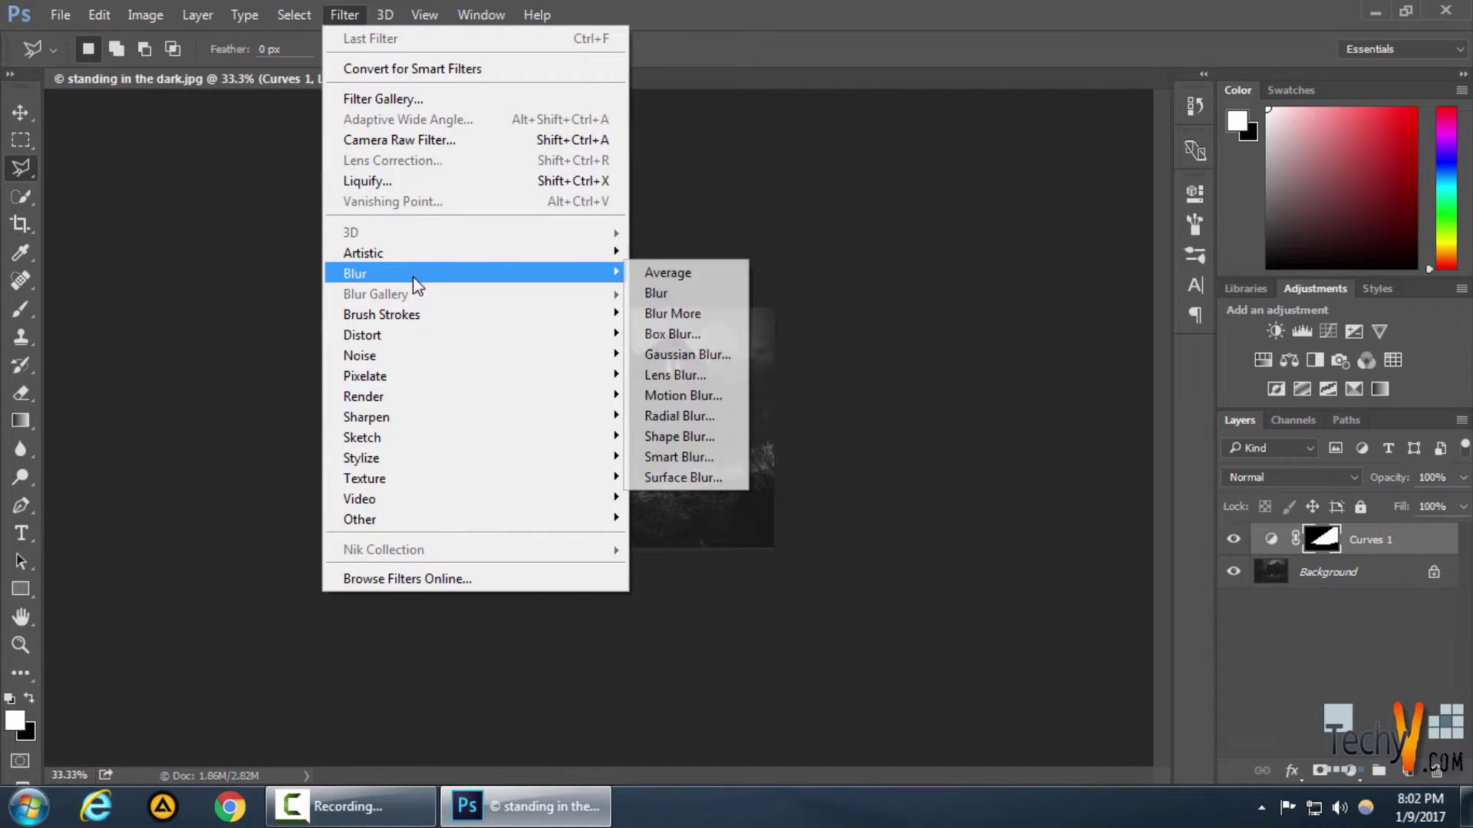
pyautogui.click(729, 354)
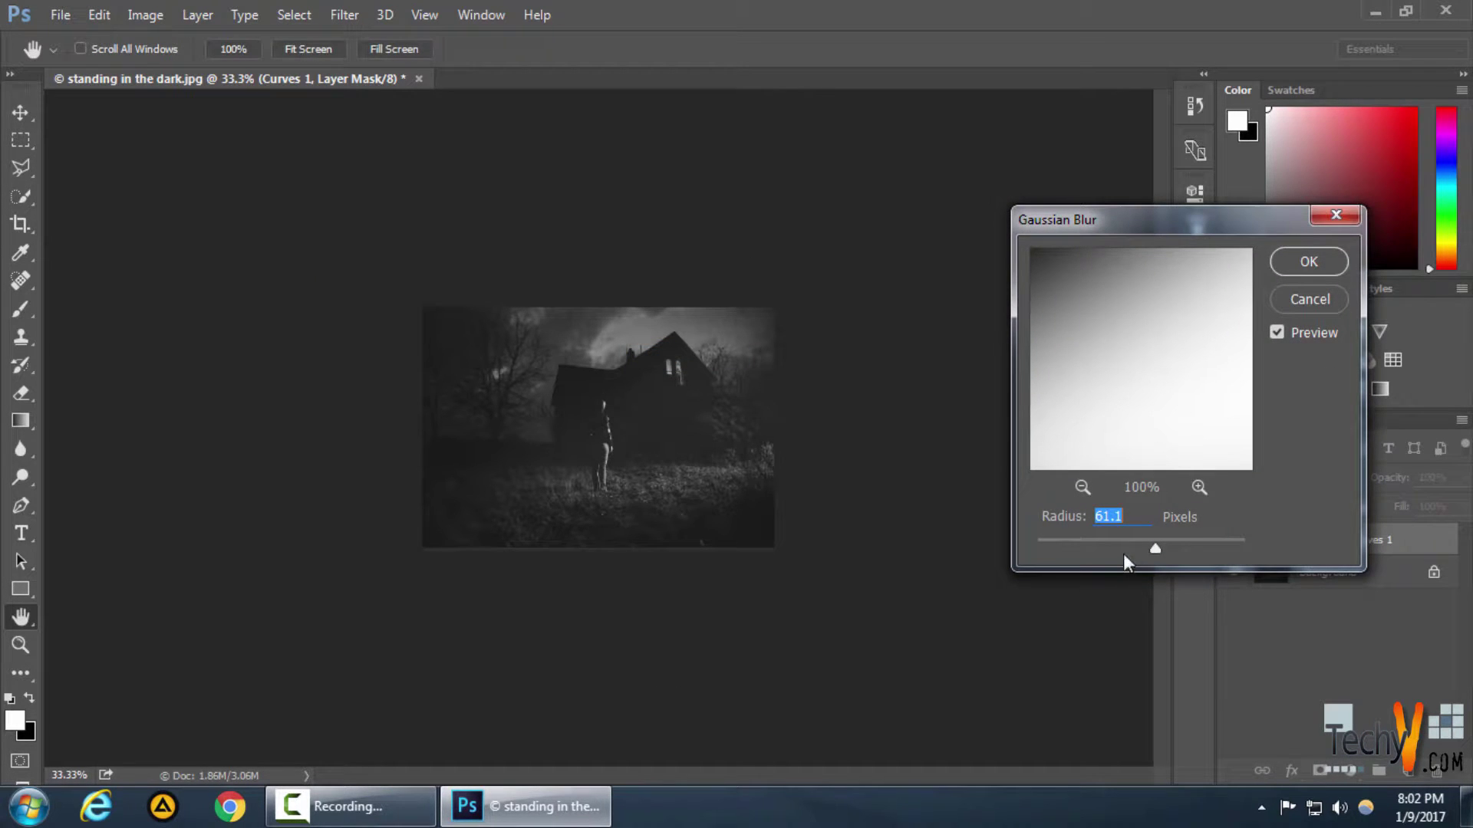
# Step: Blur the Curves 1 mask with a 31.8-pixel Gaussian Blur radius
pyautogui.moveTo(1158, 547); pyautogui.dragTo(1154, 545)
pyautogui.moveTo(1023, 547); pyautogui.dragTo(1139, 547)
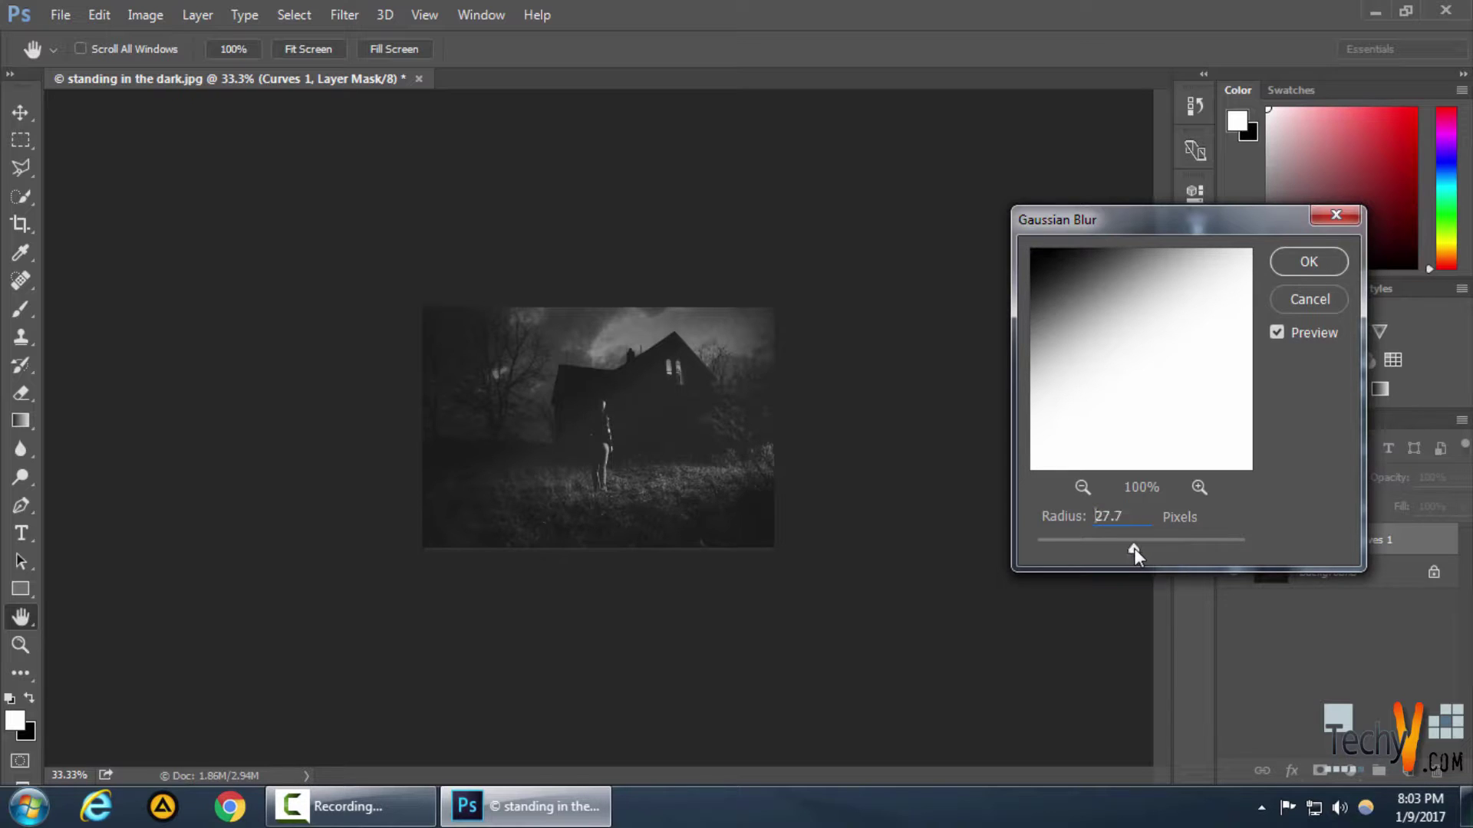
pyautogui.click(1133, 547)
pyautogui.moveTo(1137, 547); pyautogui.dragTo(1138, 549)
pyautogui.click(1335, 265)
pyautogui.hotkey('ctrl', '+')
pyautogui.hotkey('ctrl', '+')
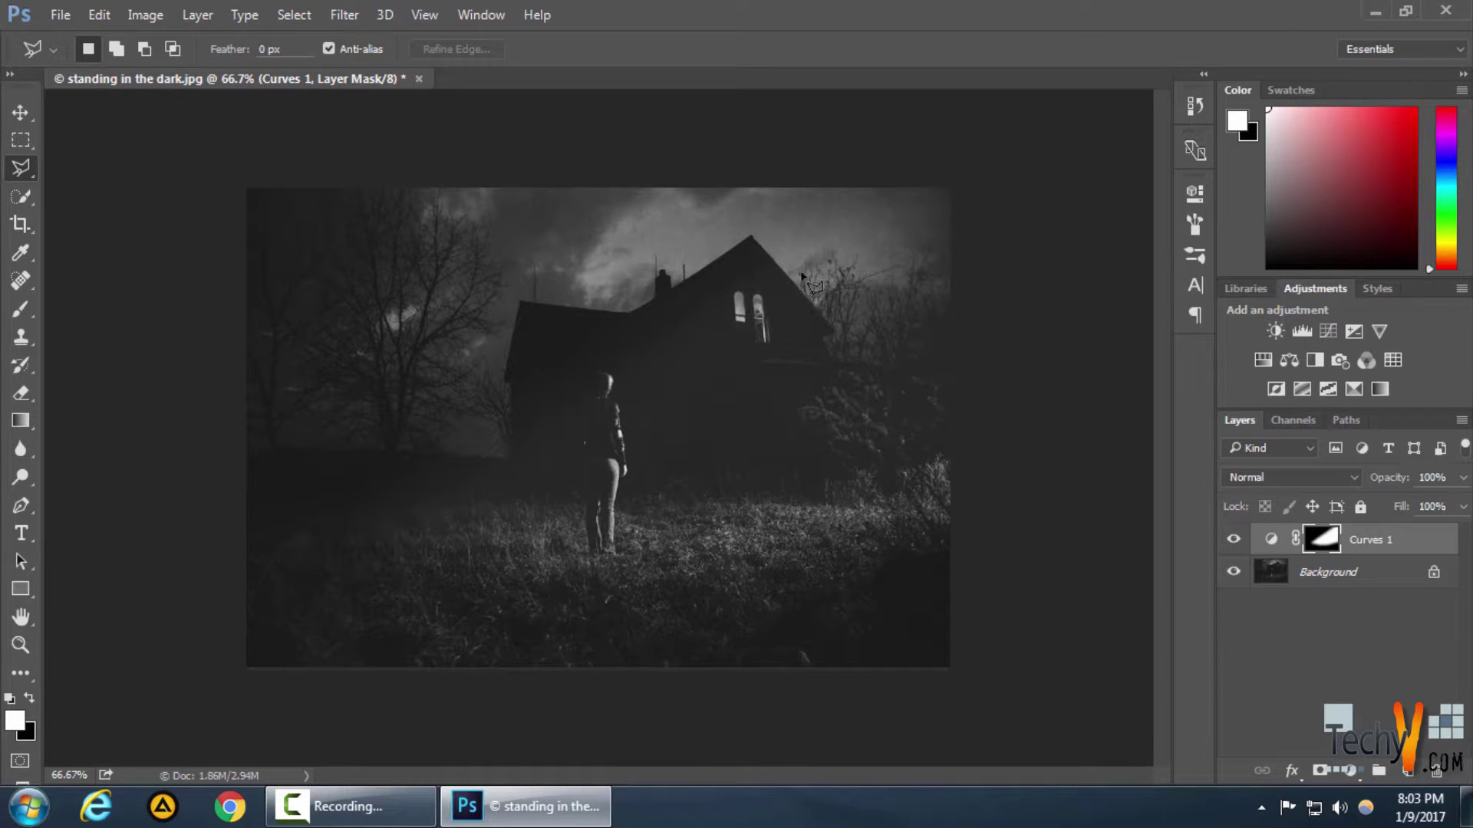
# Step: Deselect Curves 1 and outline a narrower diagonal beam from above the house to the person's feet
pyautogui.click(1292, 673)
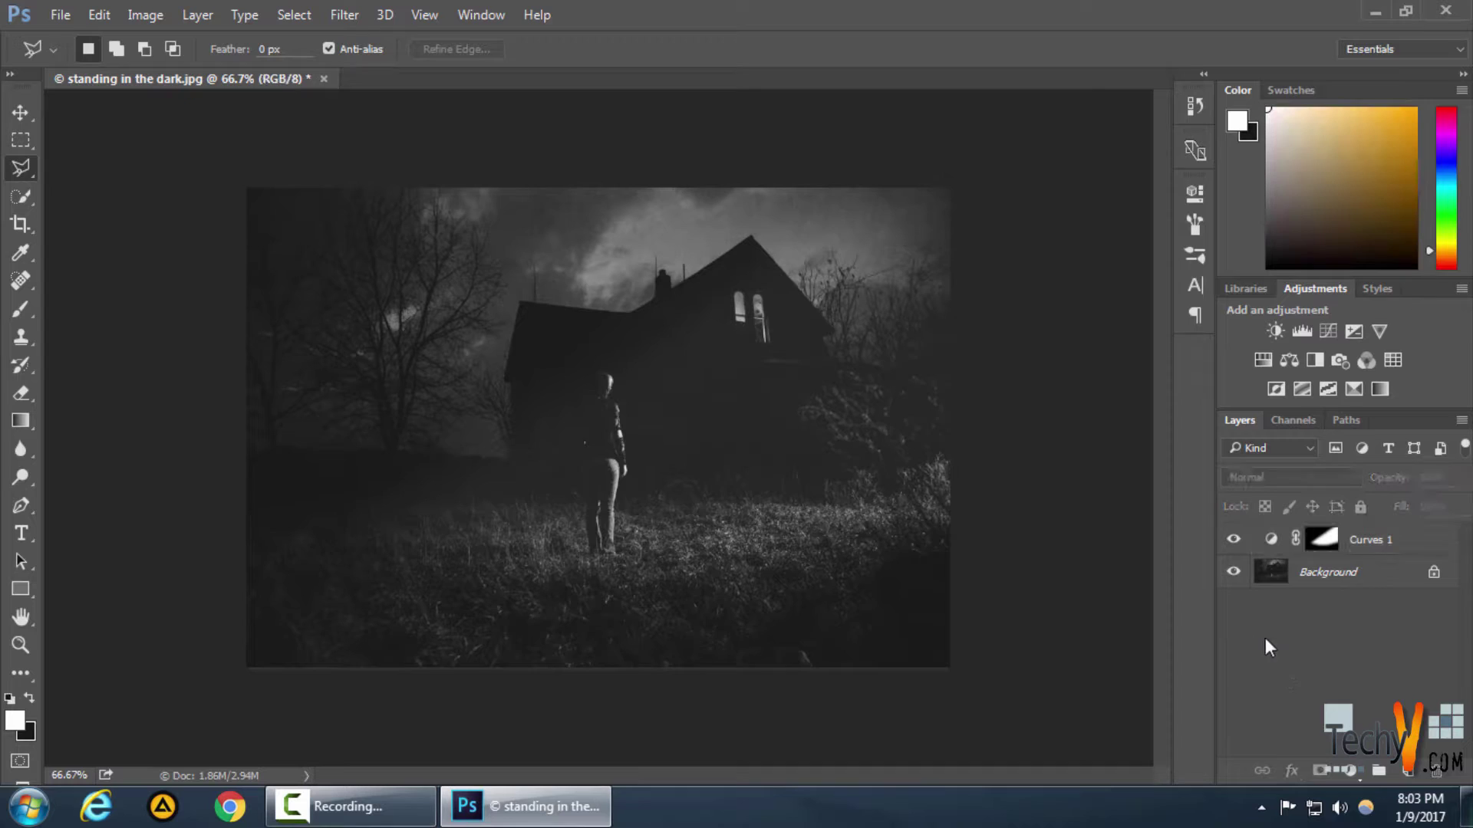
pyautogui.click(1350, 770)
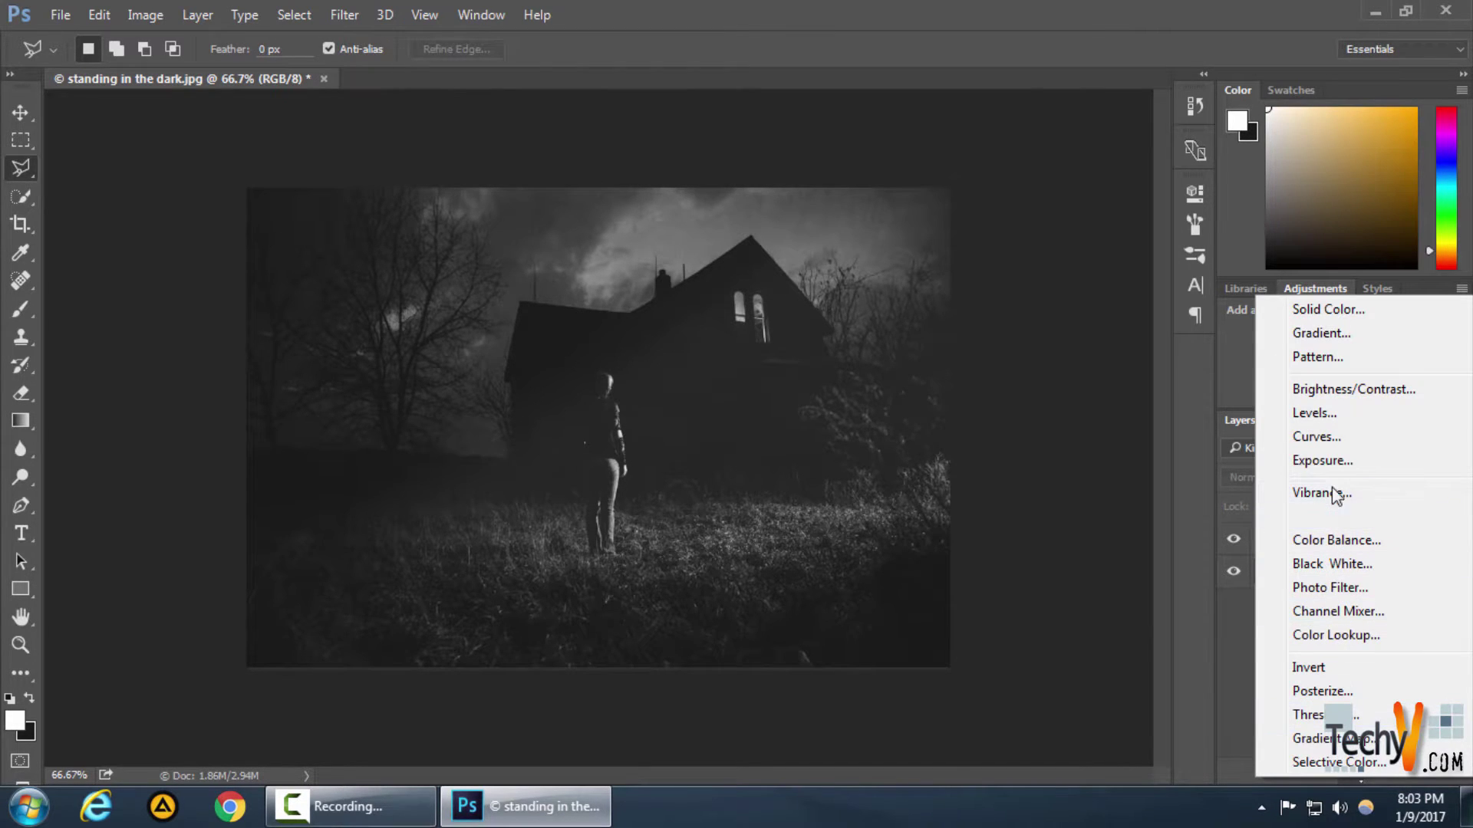
pyautogui.rightClick(15, 178)
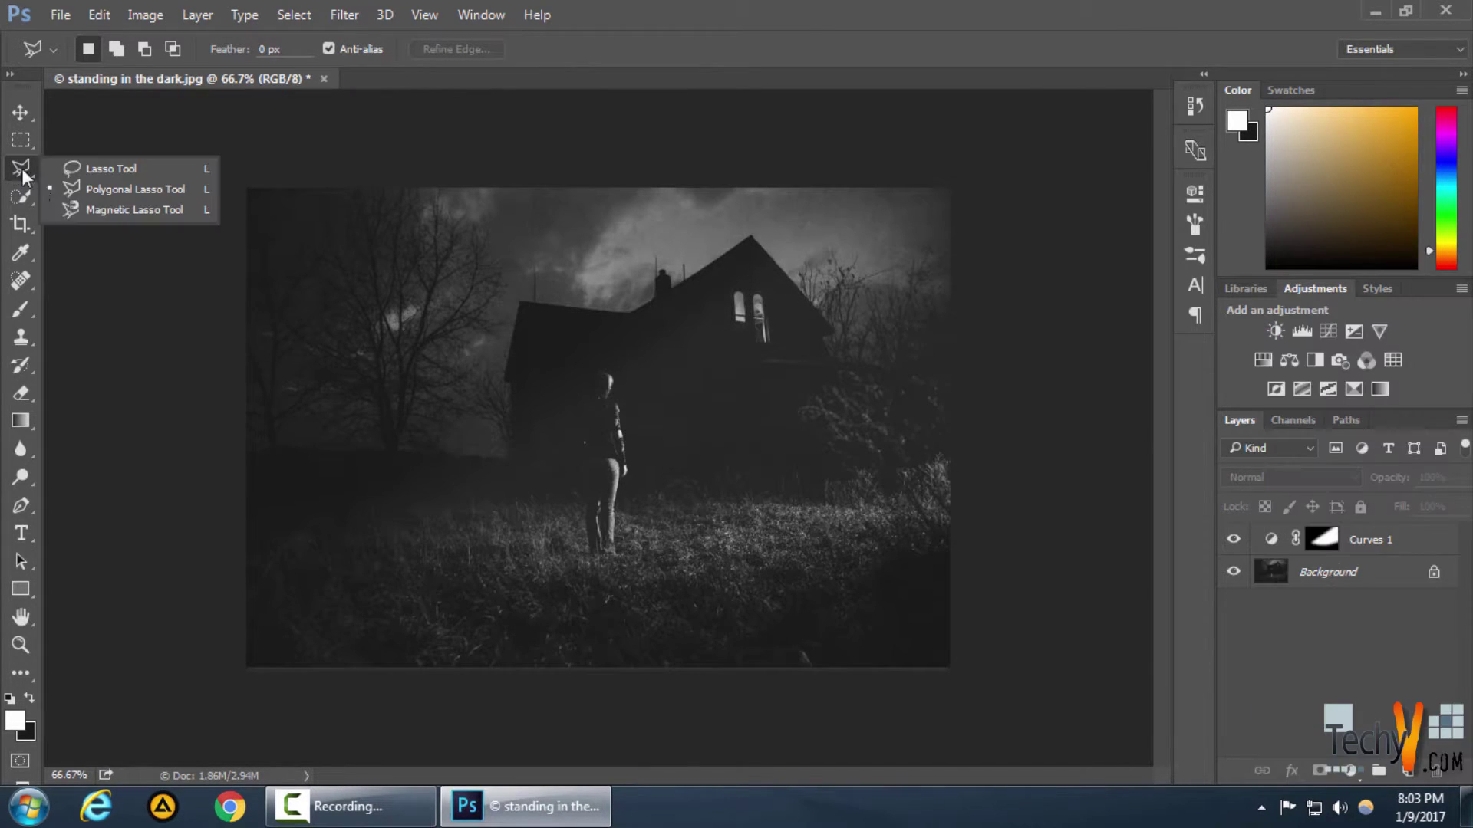
pyautogui.click(76, 189)
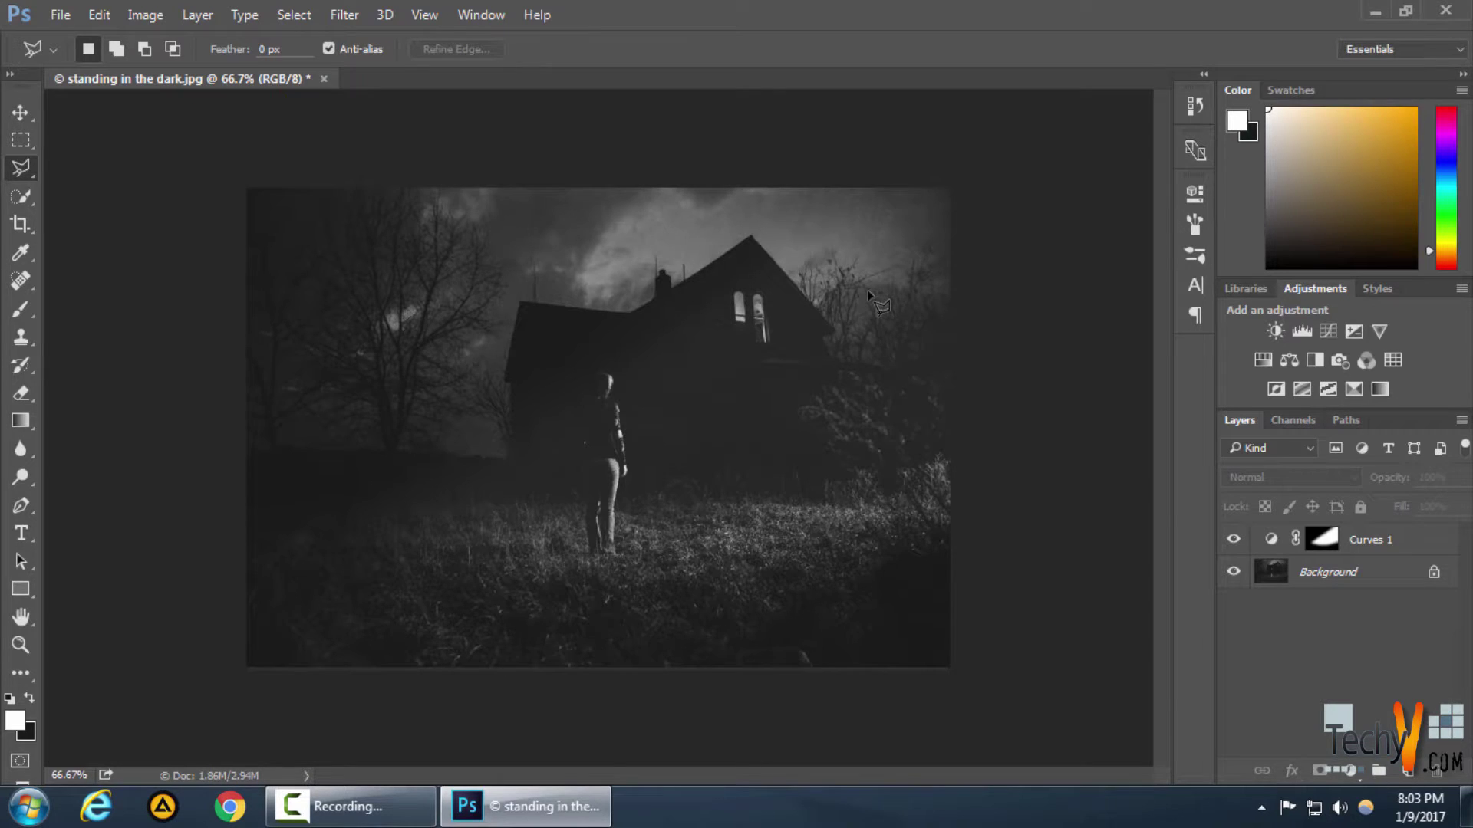
pyautogui.hotkey('ctrl', '-')
pyautogui.hotkey('ctrl', '-')
pyautogui.hotkey('ctrl', '-')
pyautogui.hotkey('ctrl', '+')
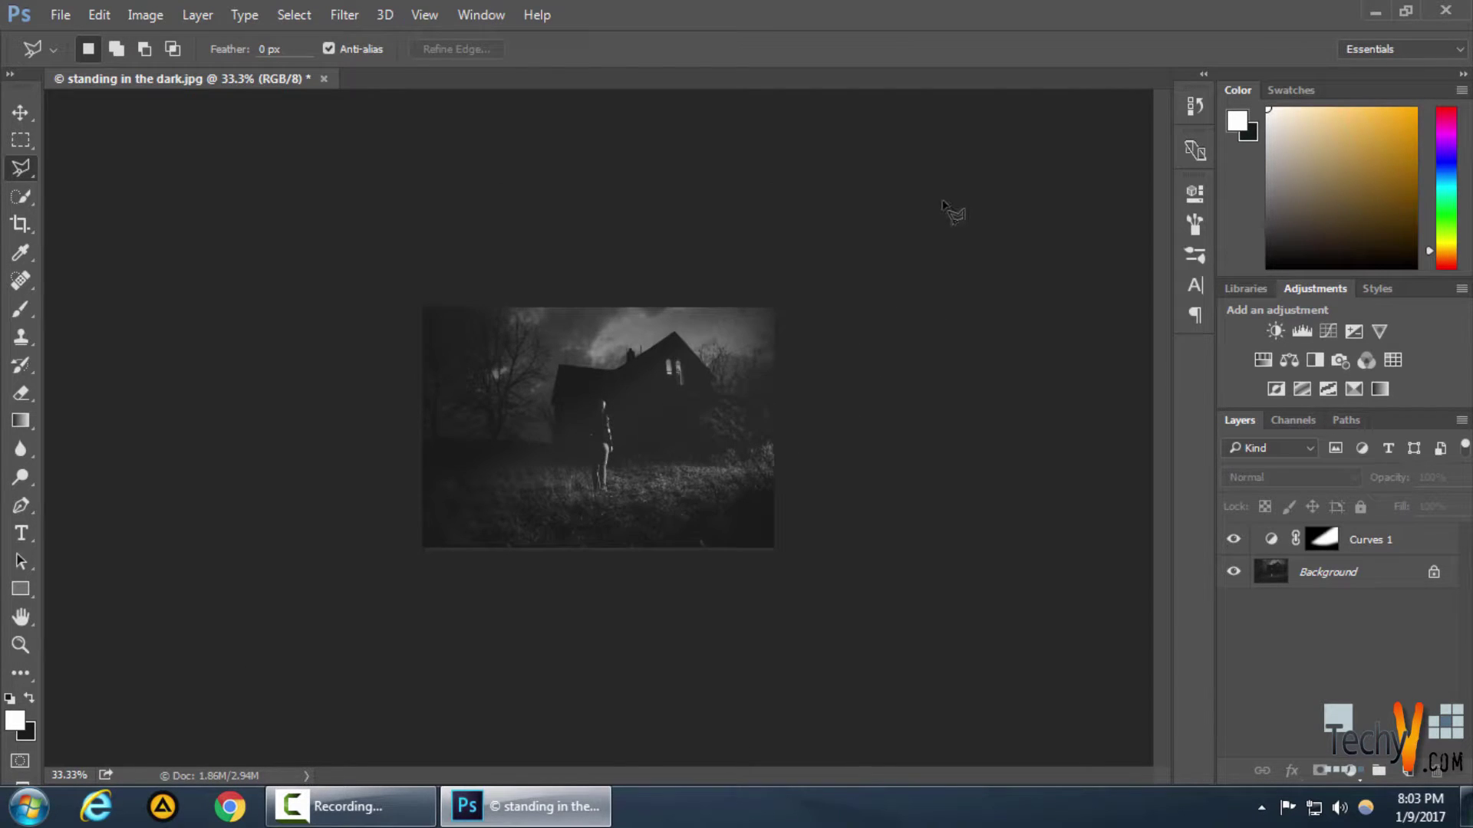
pyautogui.click(871, 245)
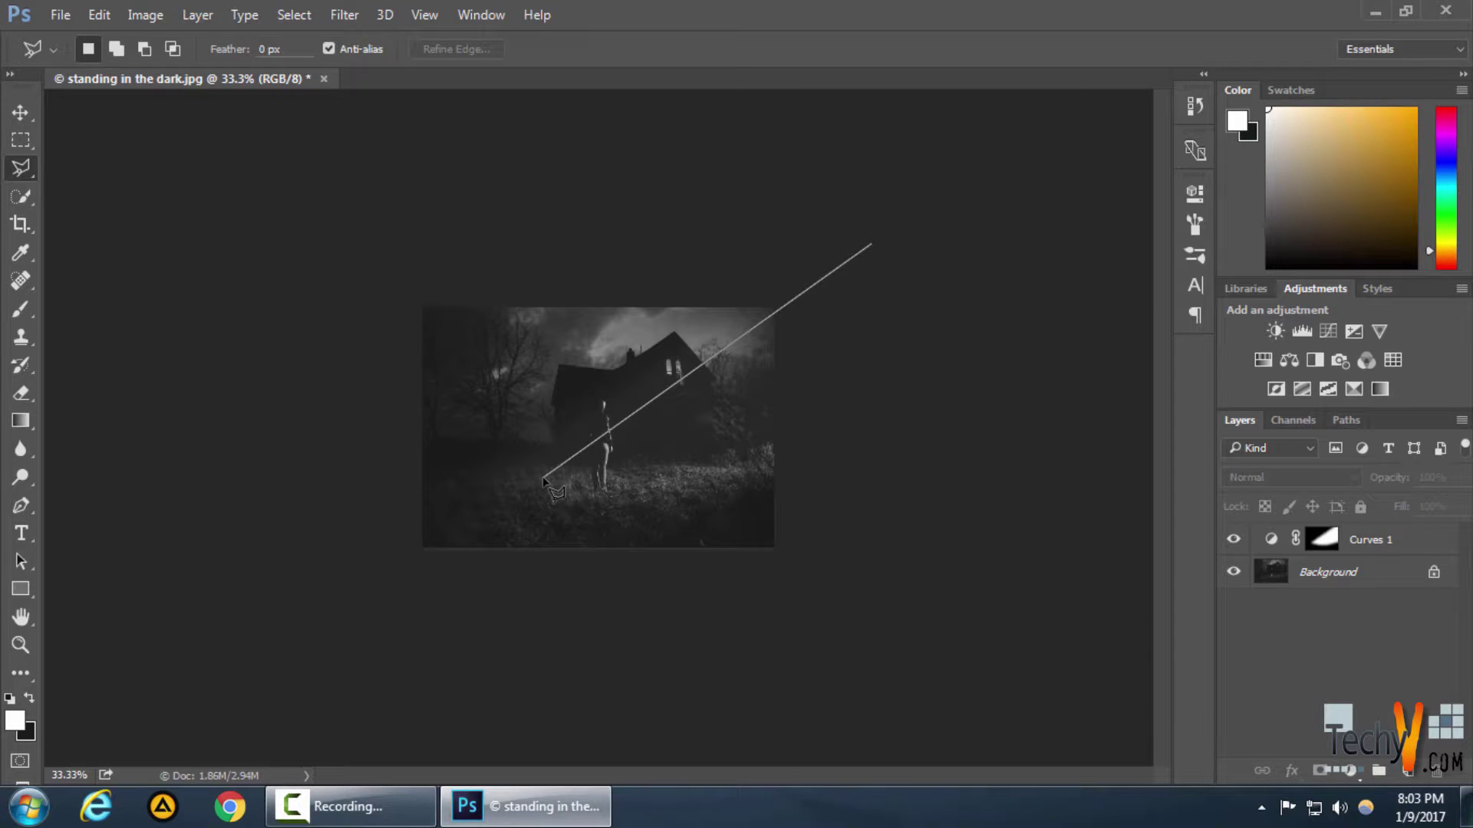
pyautogui.click(609, 497)
pyautogui.click(672, 495)
pyautogui.click(875, 248)
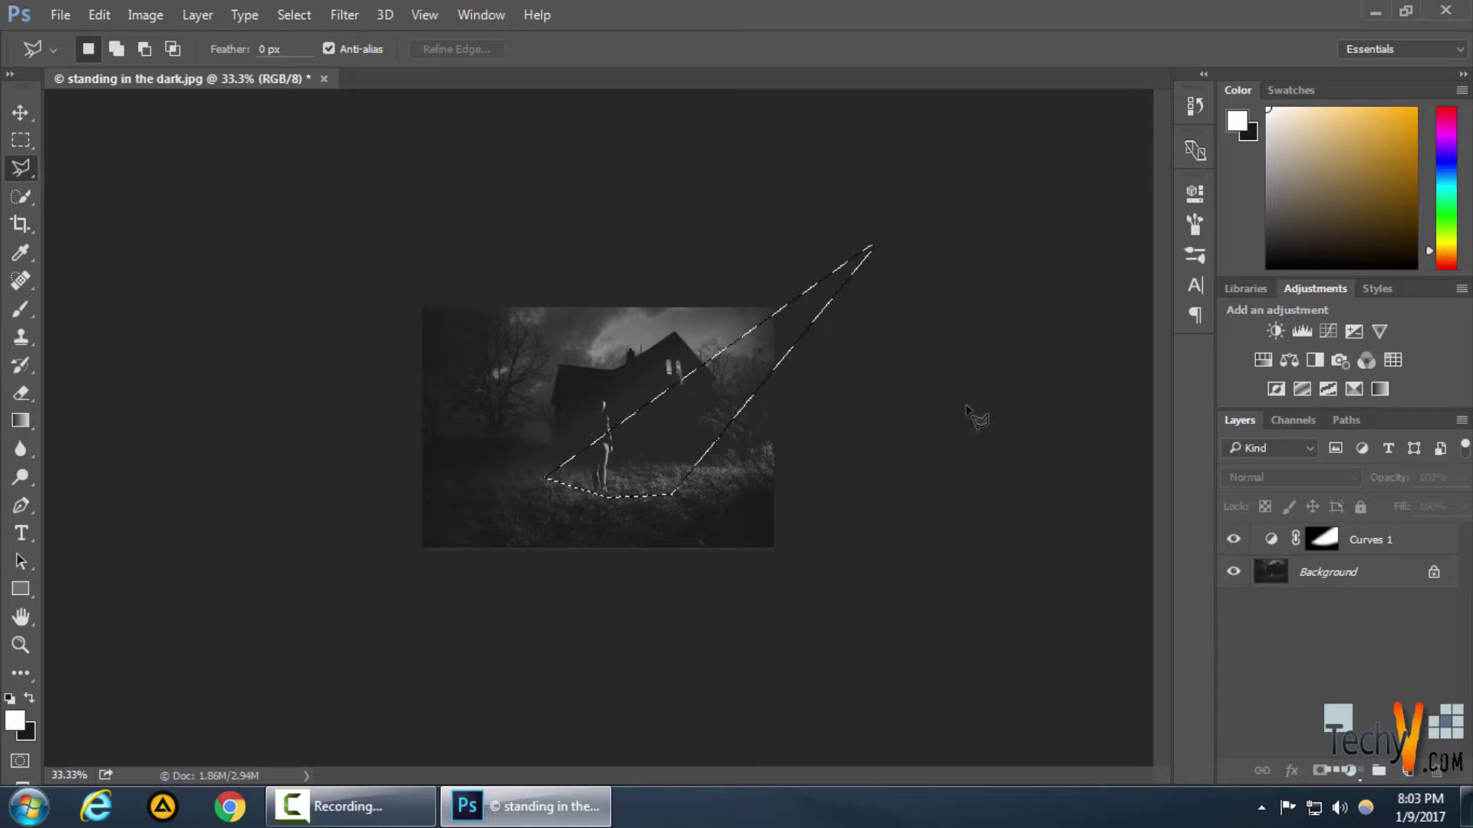
# Step: Add a Curves 2 layer bowed upward at input 118 to brighten the beam
pyautogui.click(1350, 771)
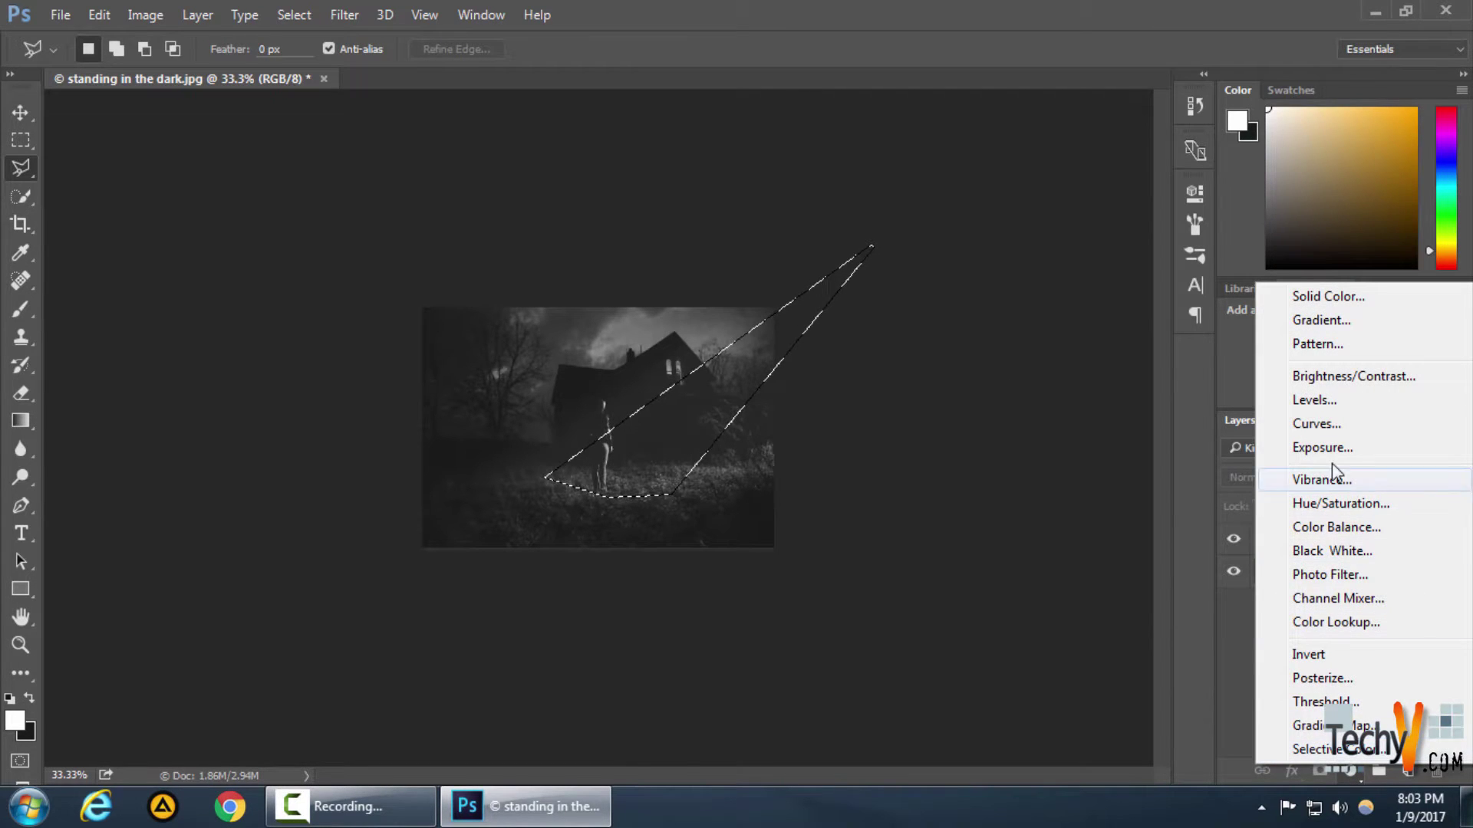
pyautogui.click(1273, 425)
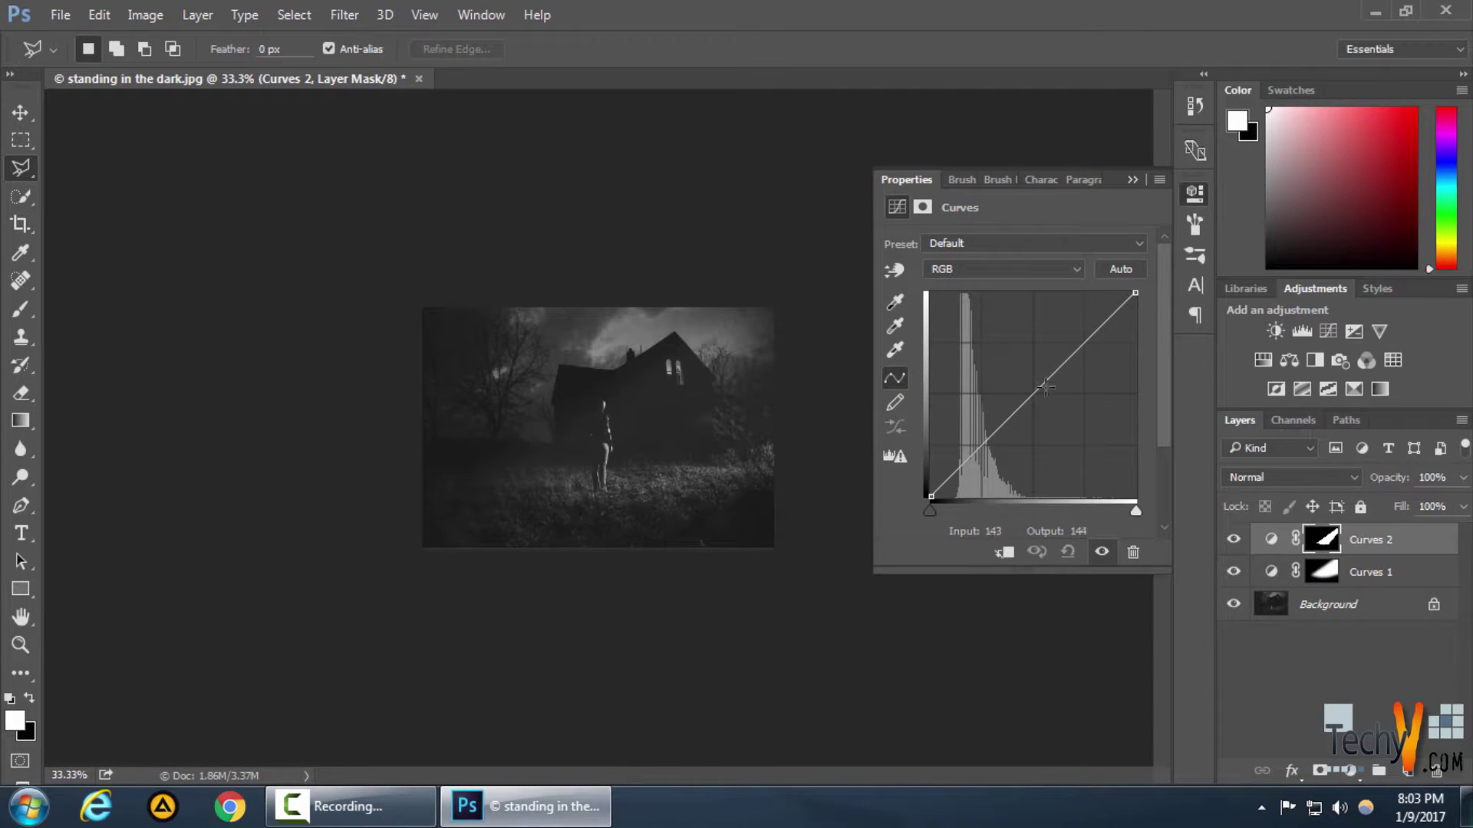
pyautogui.moveTo(1039, 388); pyautogui.dragTo(1021, 363)
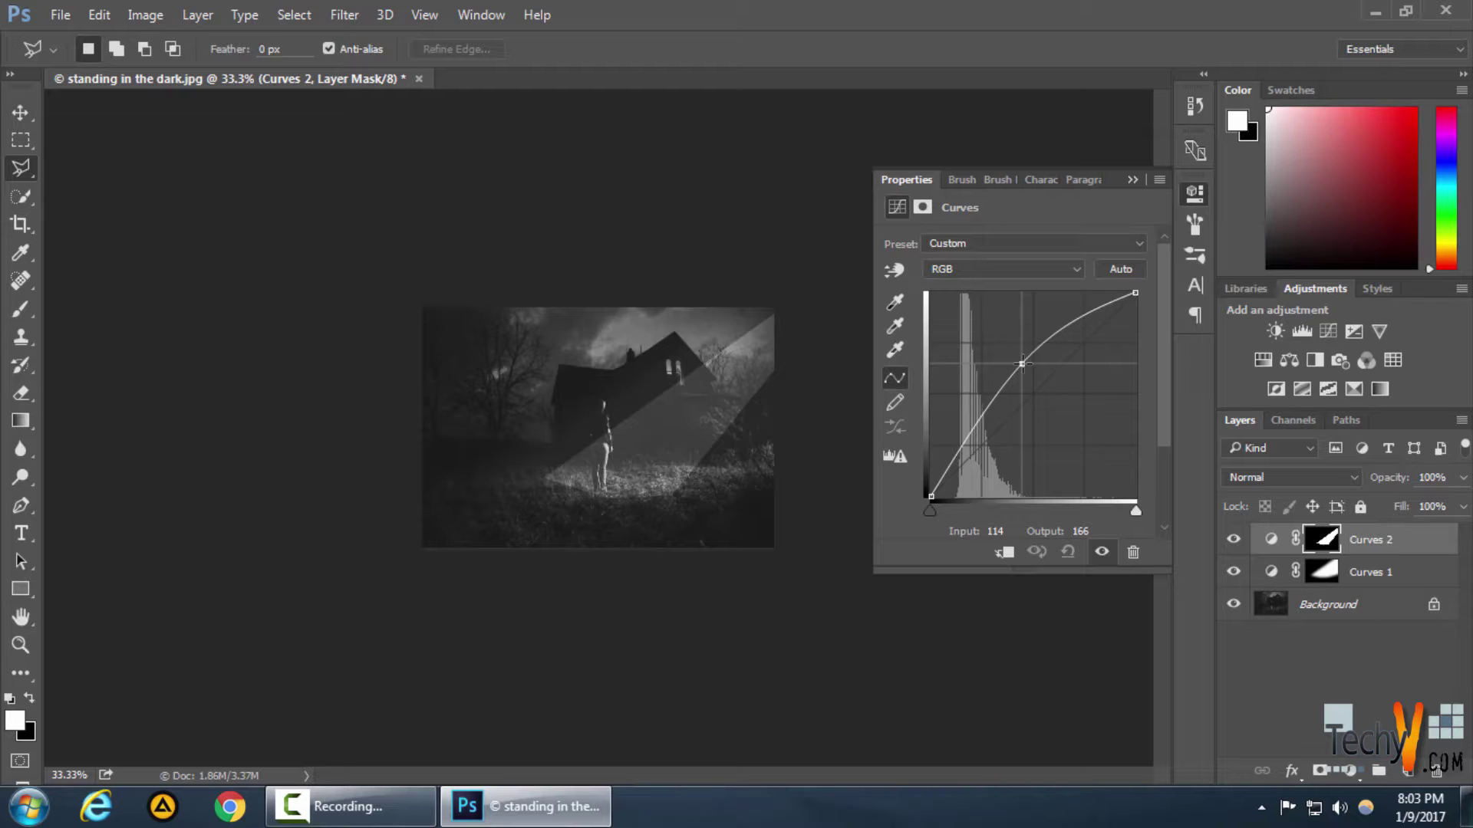
pyautogui.moveTo(1023, 362); pyautogui.dragTo(1025, 364)
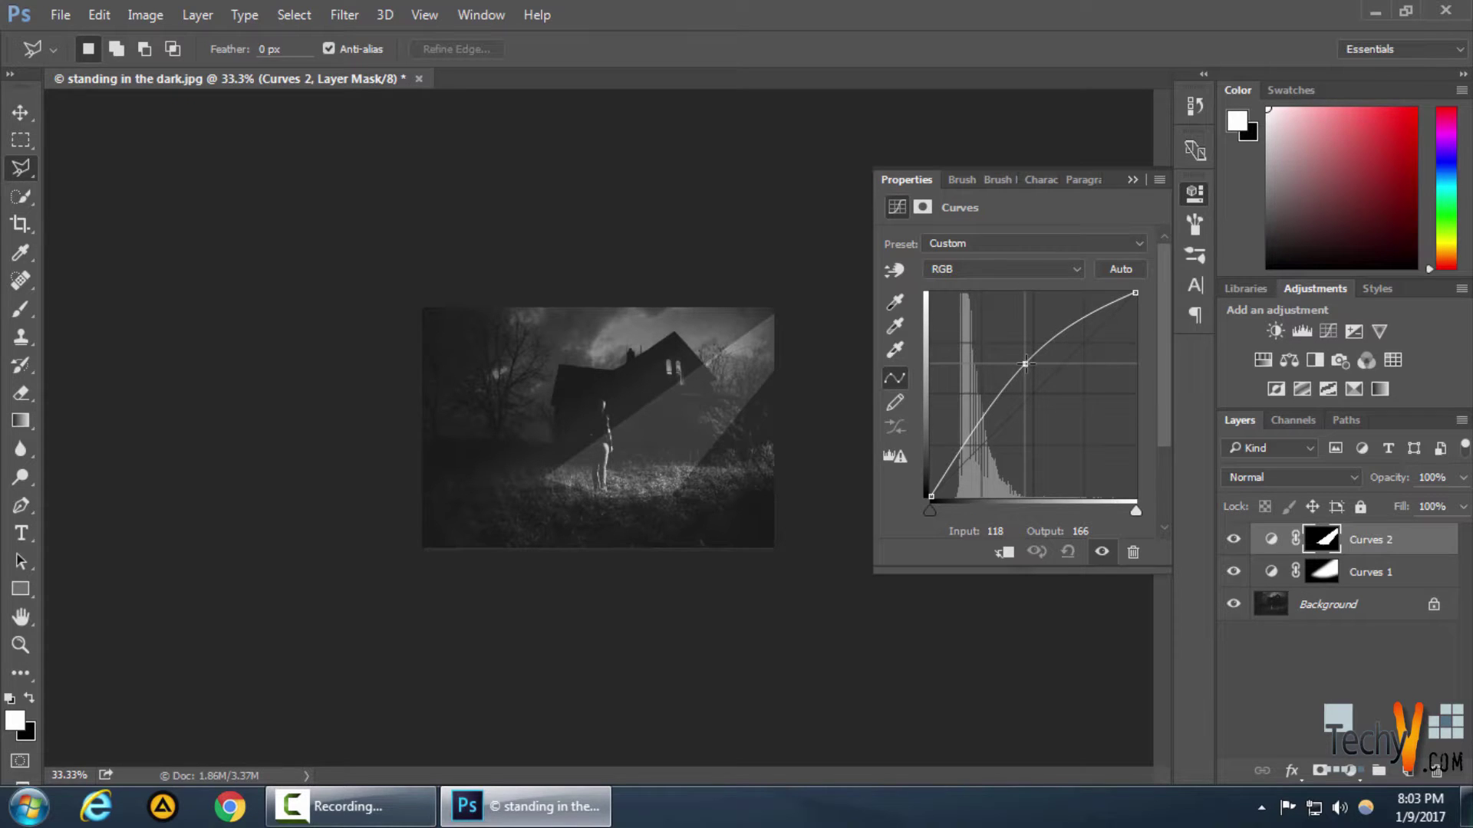
pyautogui.click(1132, 180)
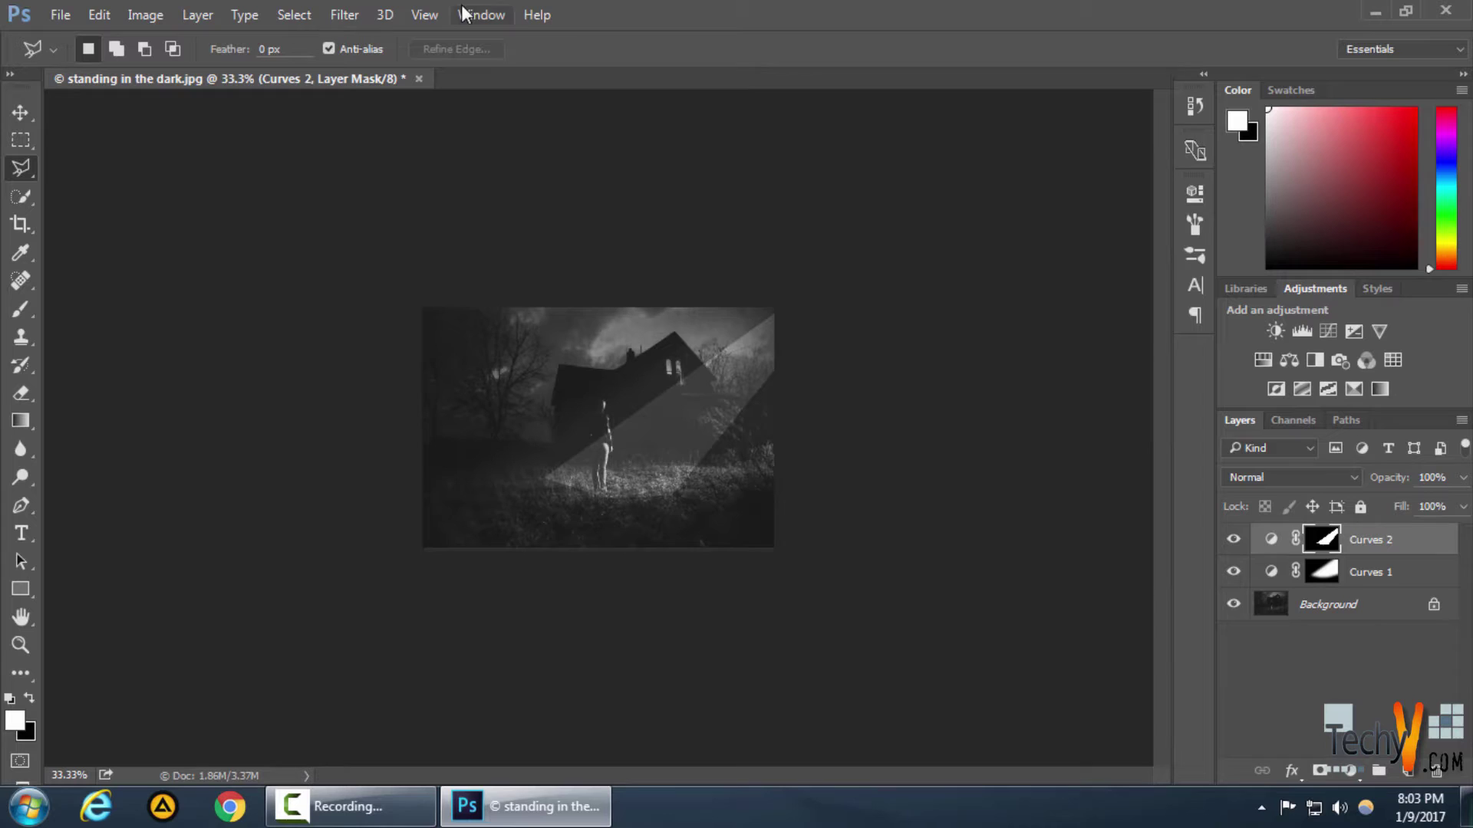
# Step: Blur the Curves 2 mask with a 42.9-pixel Gaussian Blur
pyautogui.click(345, 14)
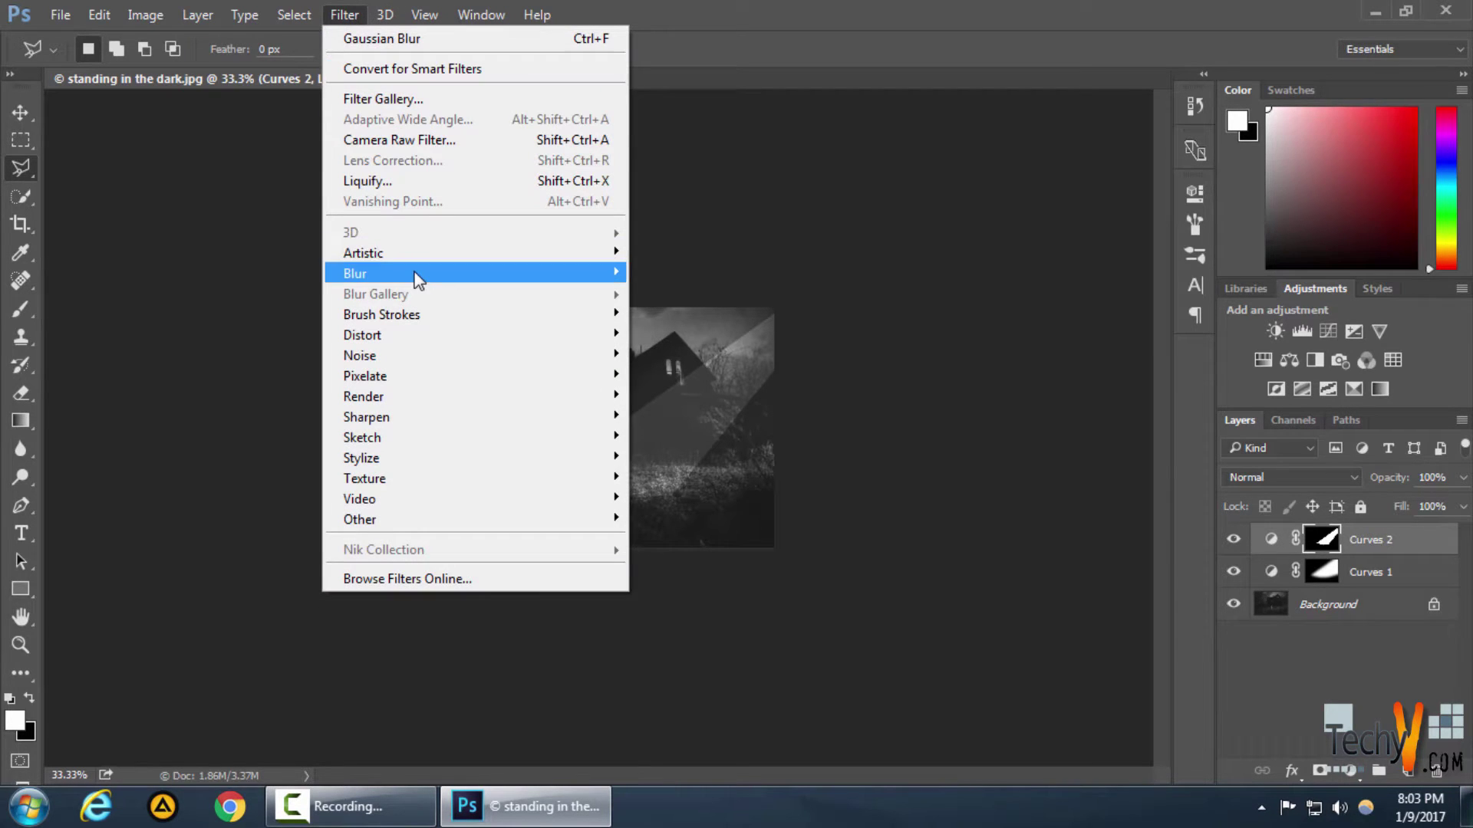
pyautogui.moveTo(418, 274)
pyautogui.click(701, 354)
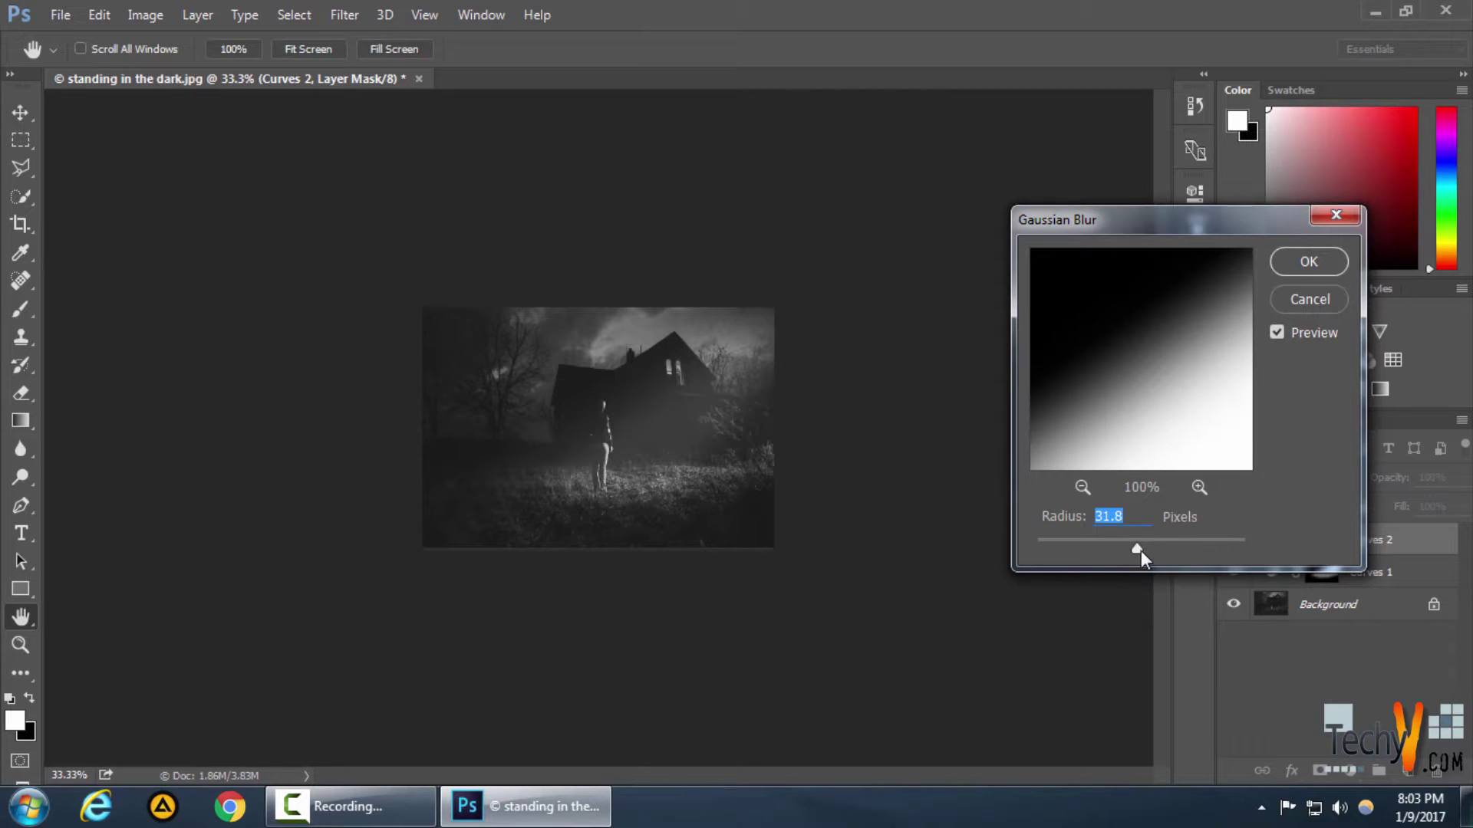
pyautogui.moveTo(1146, 550); pyautogui.dragTo(1146, 550)
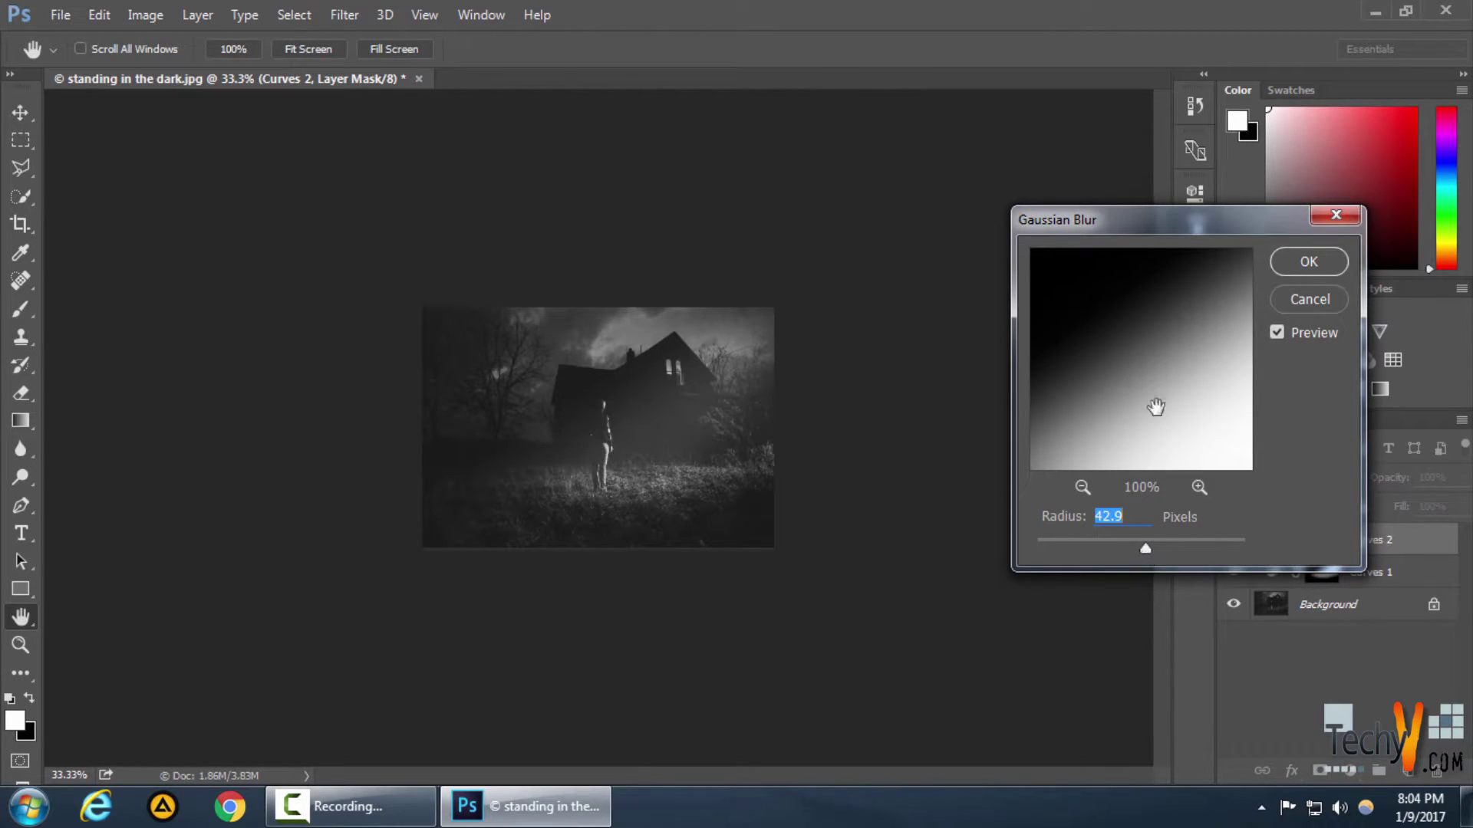
pyautogui.click(1298, 263)
# Step: Outline a thin diagonal beam from the upper right down to the person's feet
pyautogui.press('l')
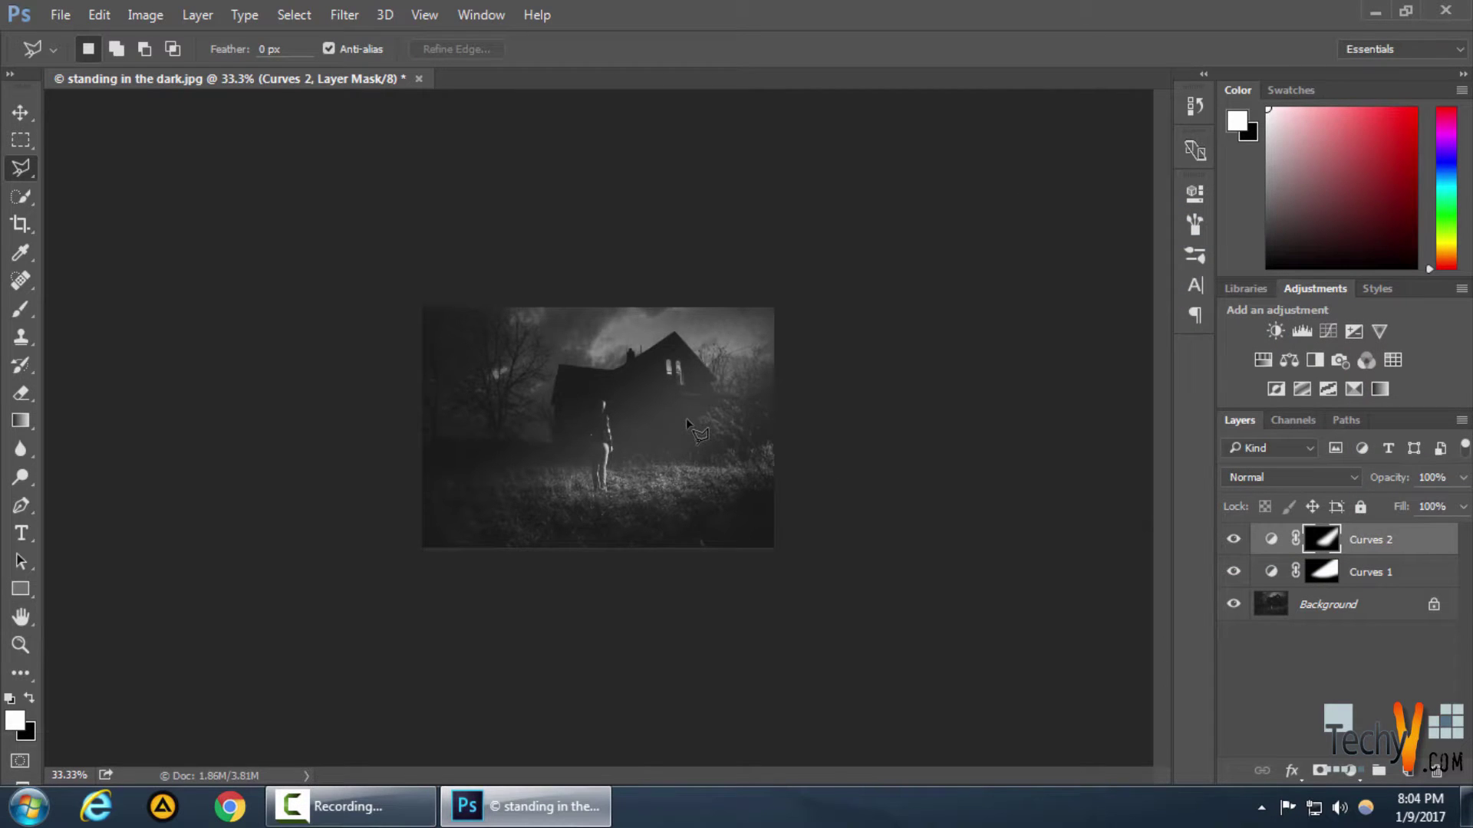
pyautogui.hotkey('ctrl', '+')
pyautogui.hotkey('ctrl', '+')
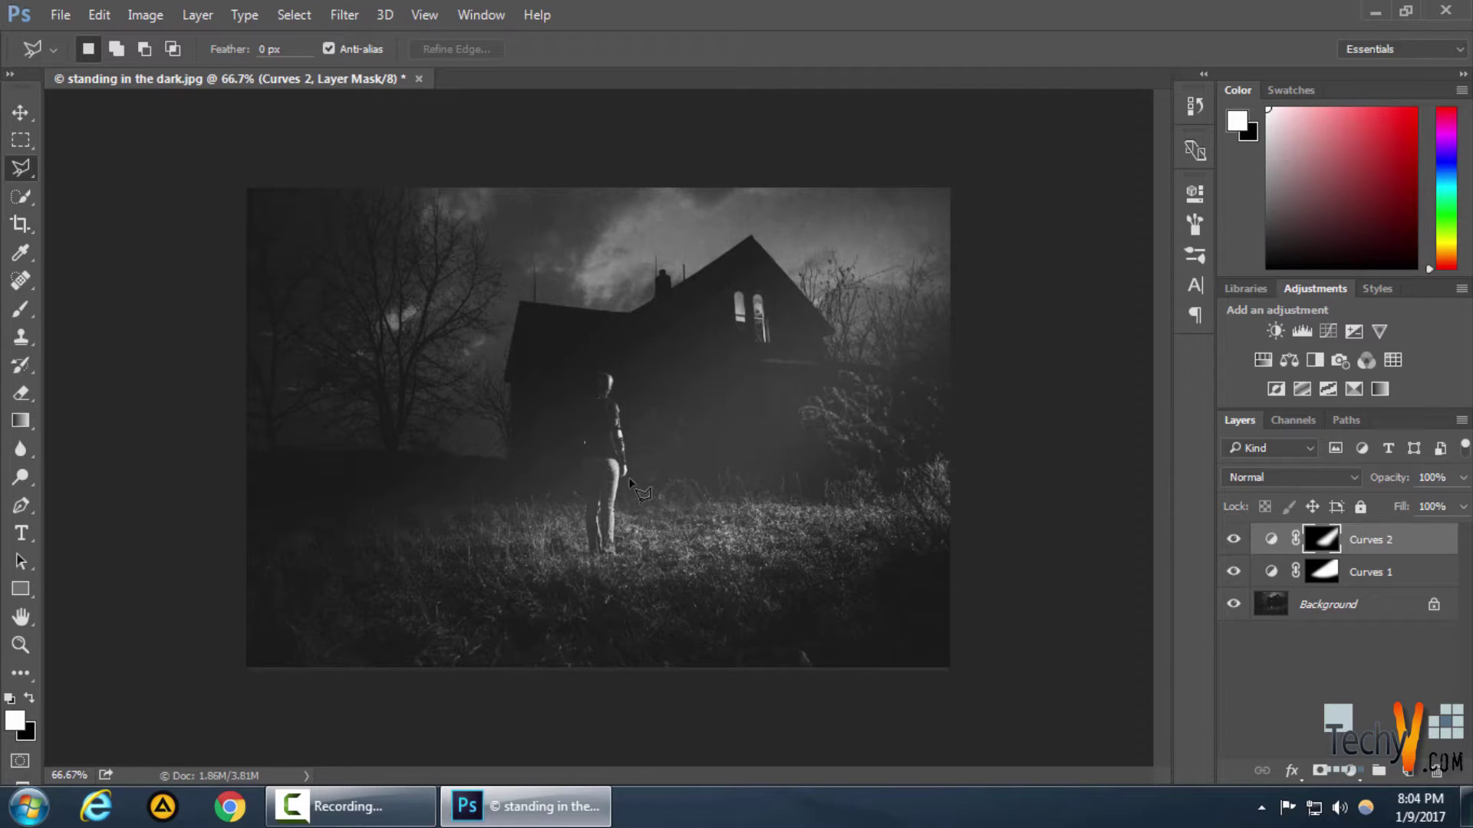
pyautogui.hotkey('ctrl', '-')
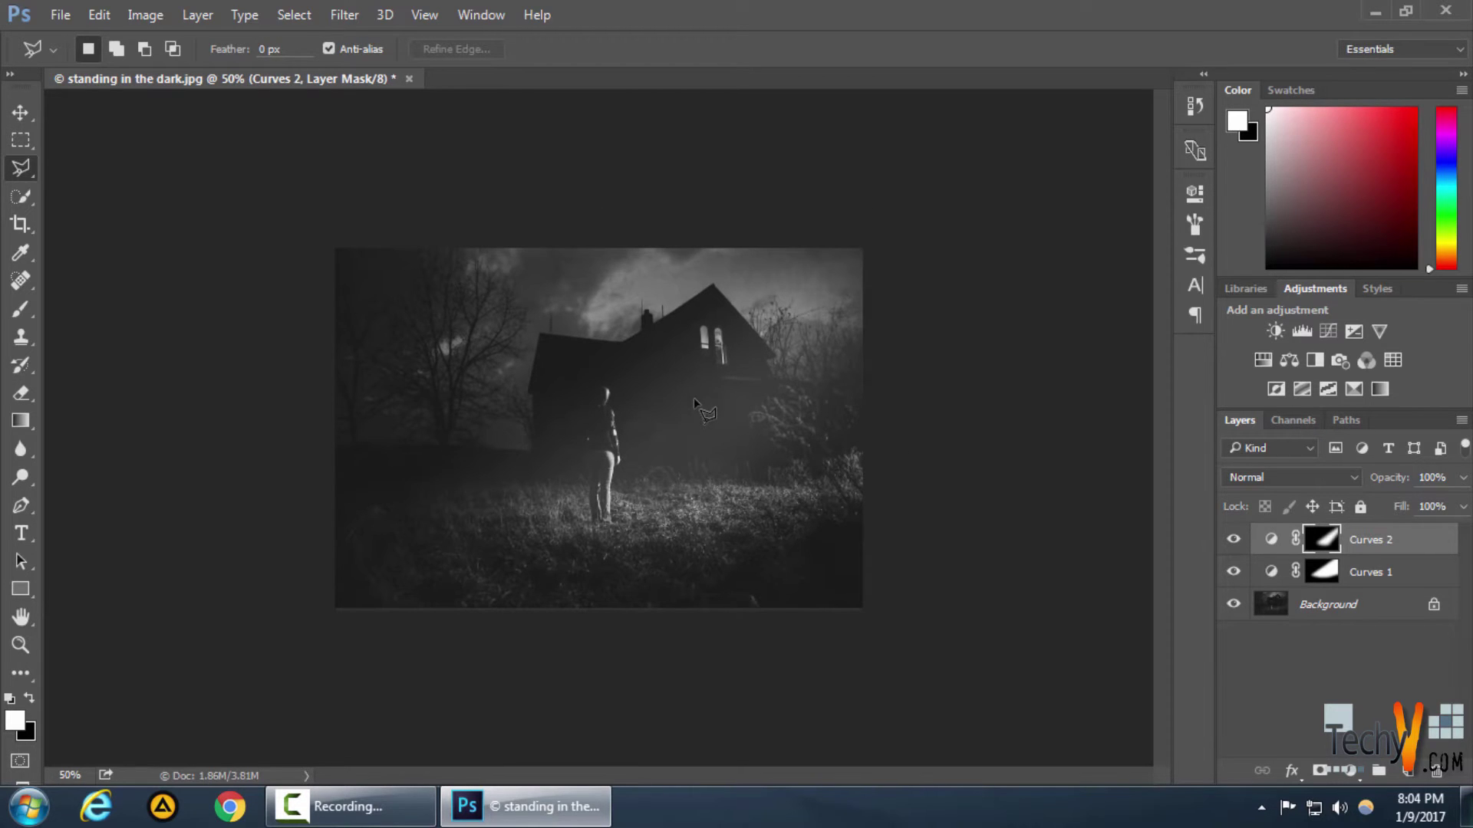
pyautogui.hotkey('ctrl', '-')
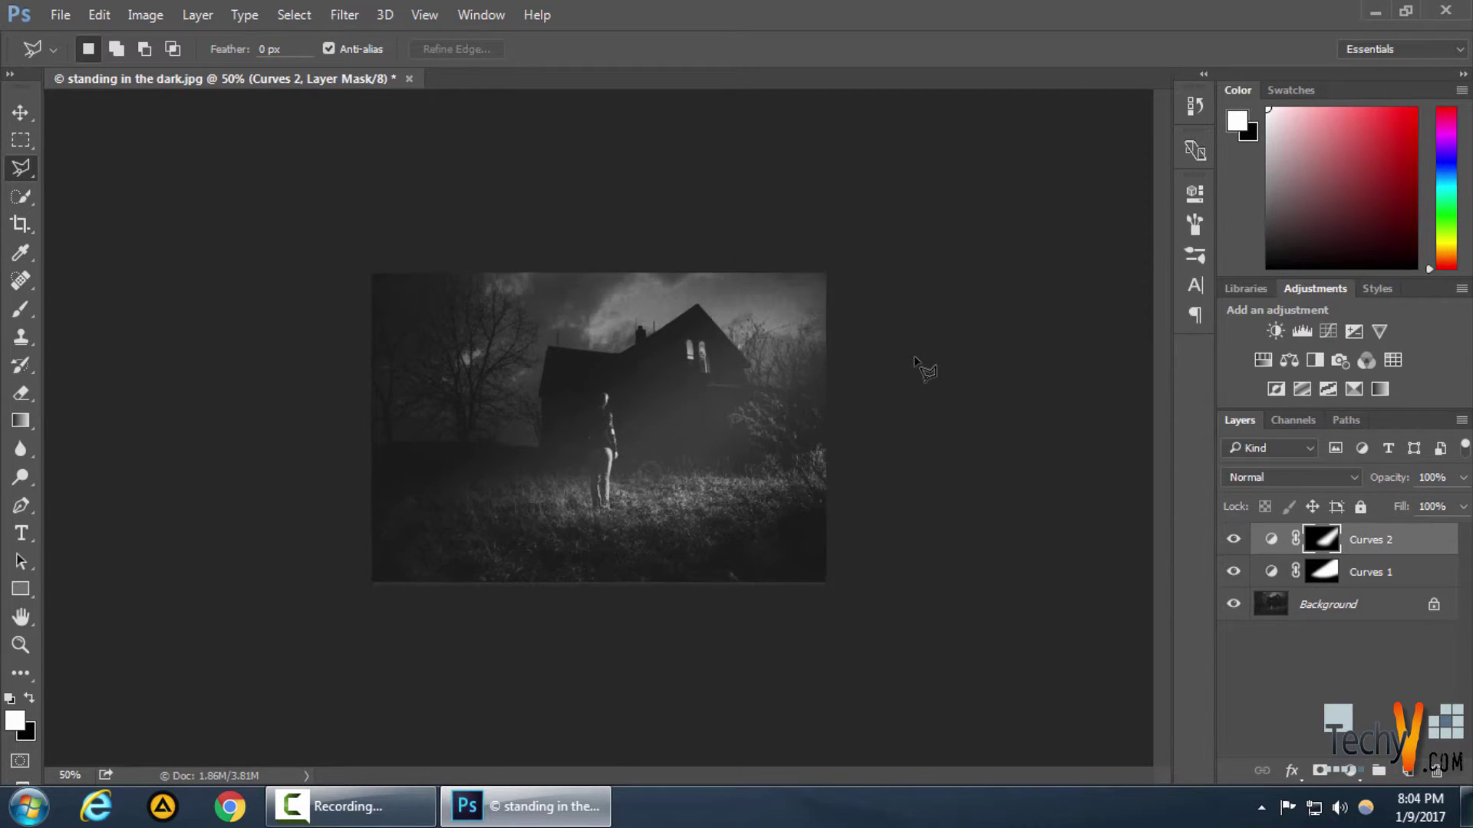
pyautogui.click(887, 228)
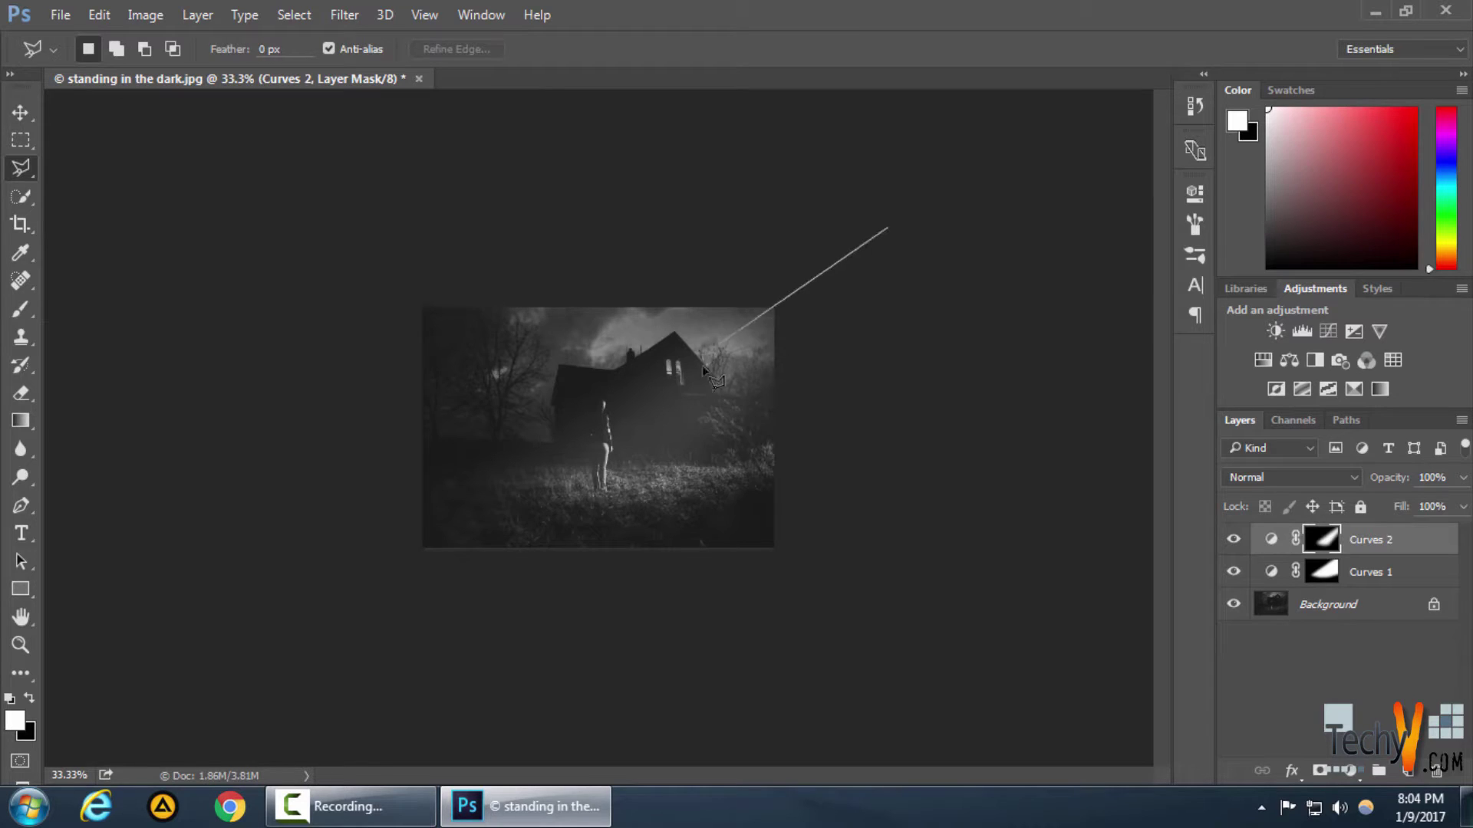
pyautogui.click(566, 487)
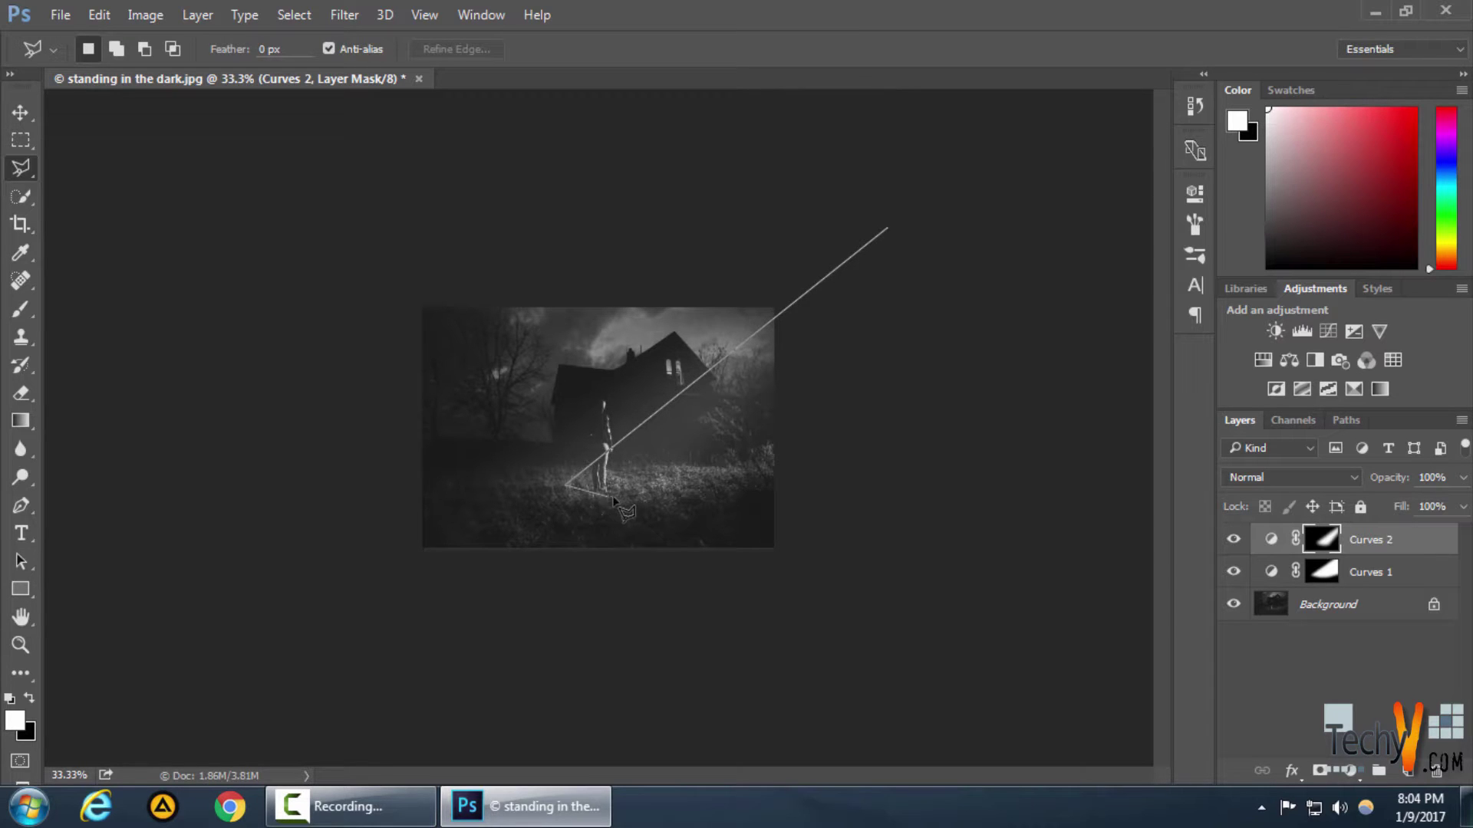
pyautogui.click(613, 497)
pyautogui.click(888, 228)
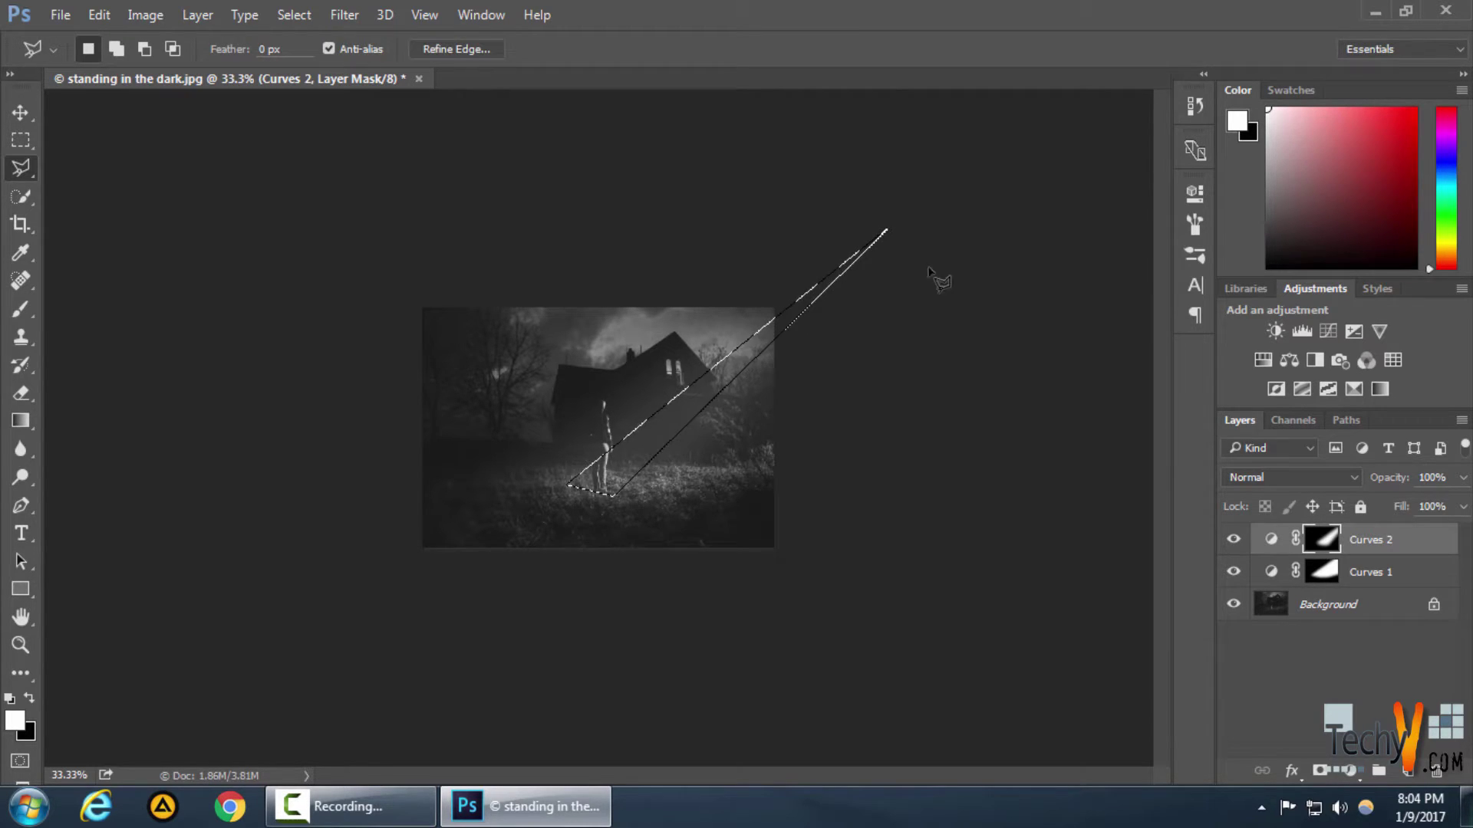
# Step: Add a Curves 3 layer on the beam, raising the curve to output 155
pyautogui.click(1349, 770)
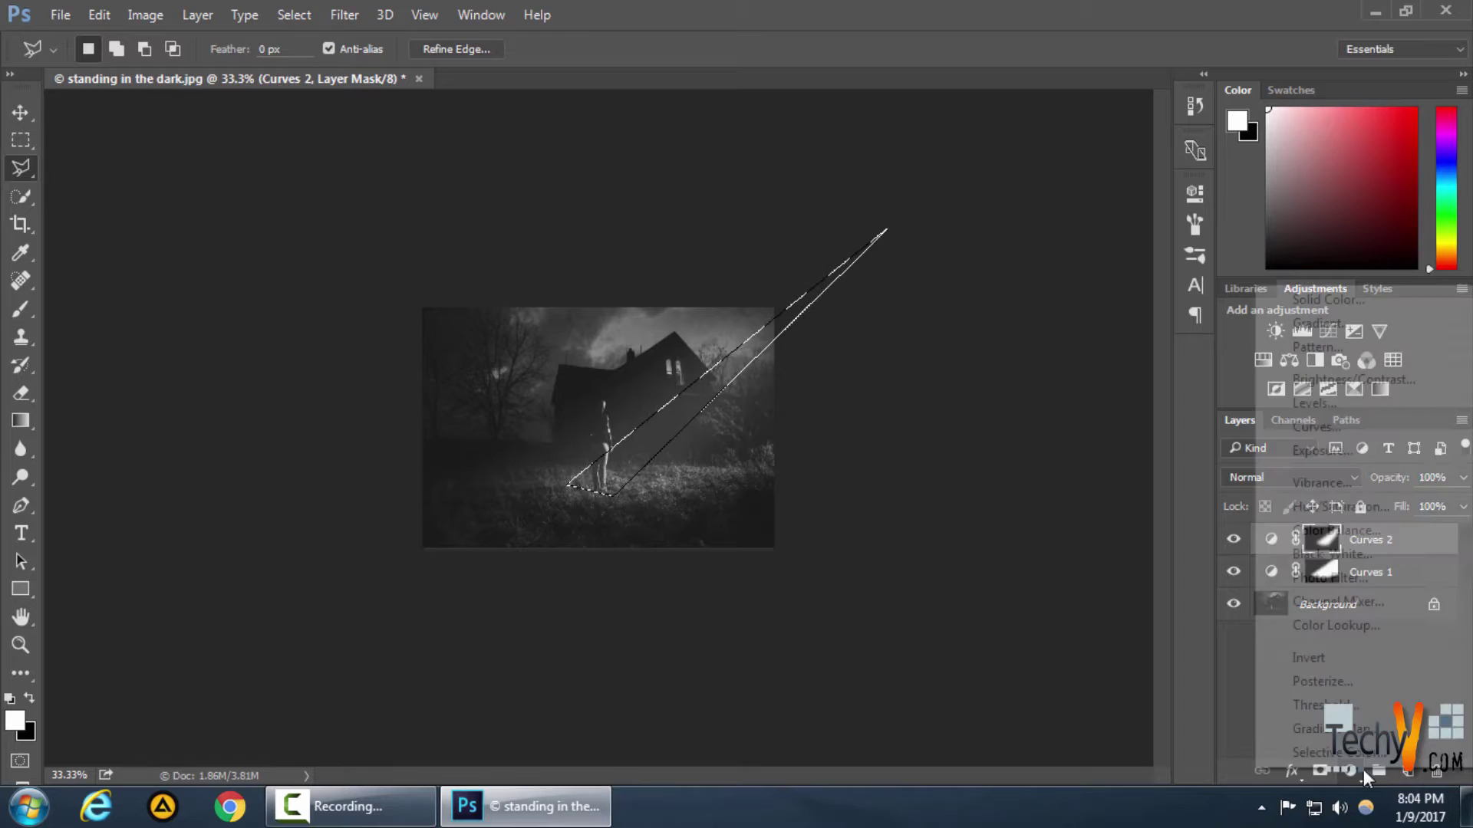
pyautogui.click(1343, 426)
pyautogui.moveTo(1026, 396); pyautogui.dragTo(1030, 373)
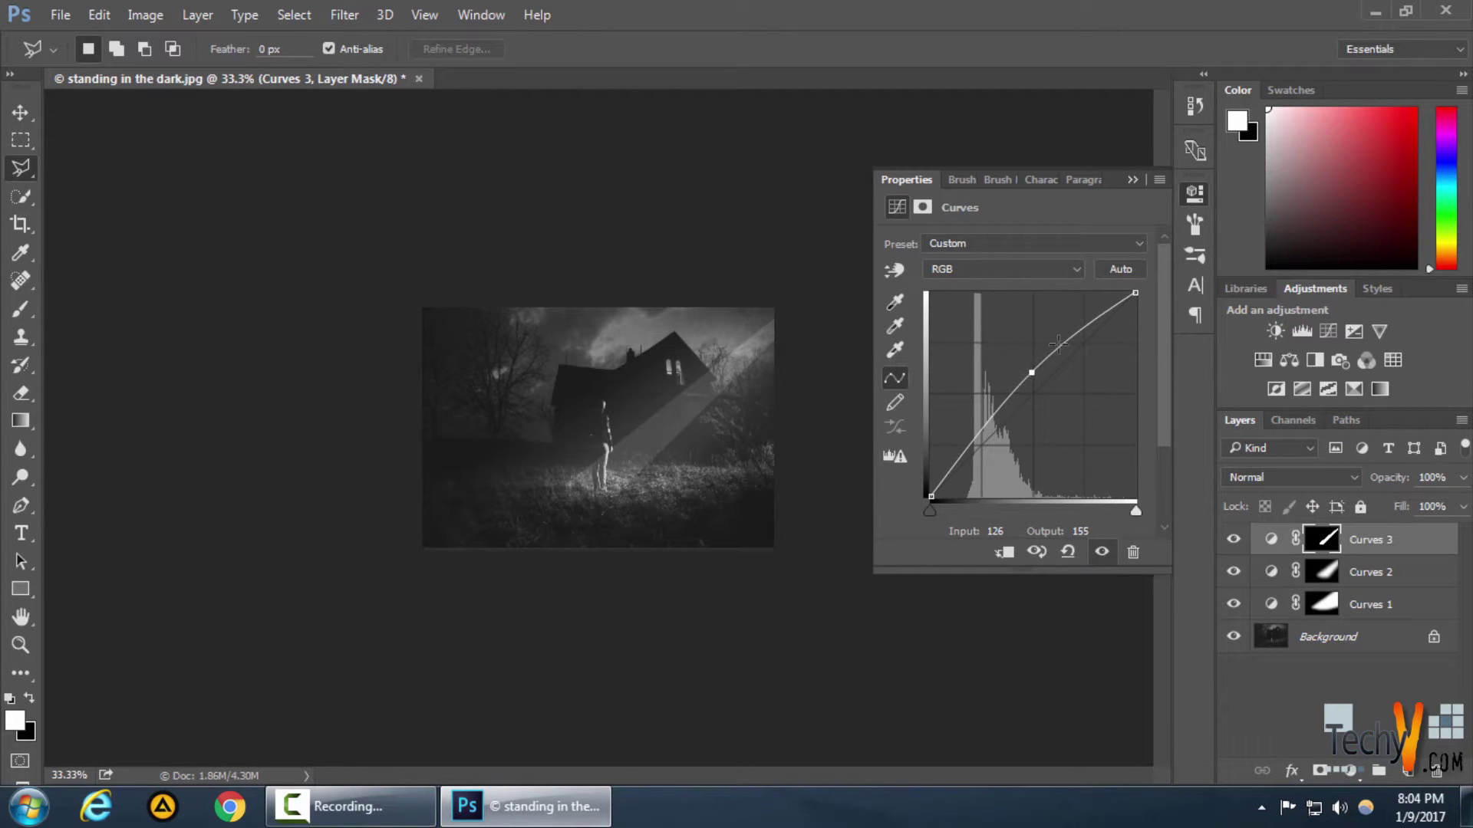
# Step: Apply a 58.2-pixel Gaussian Blur to the Curves 3 mask
pyautogui.click(1146, 184)
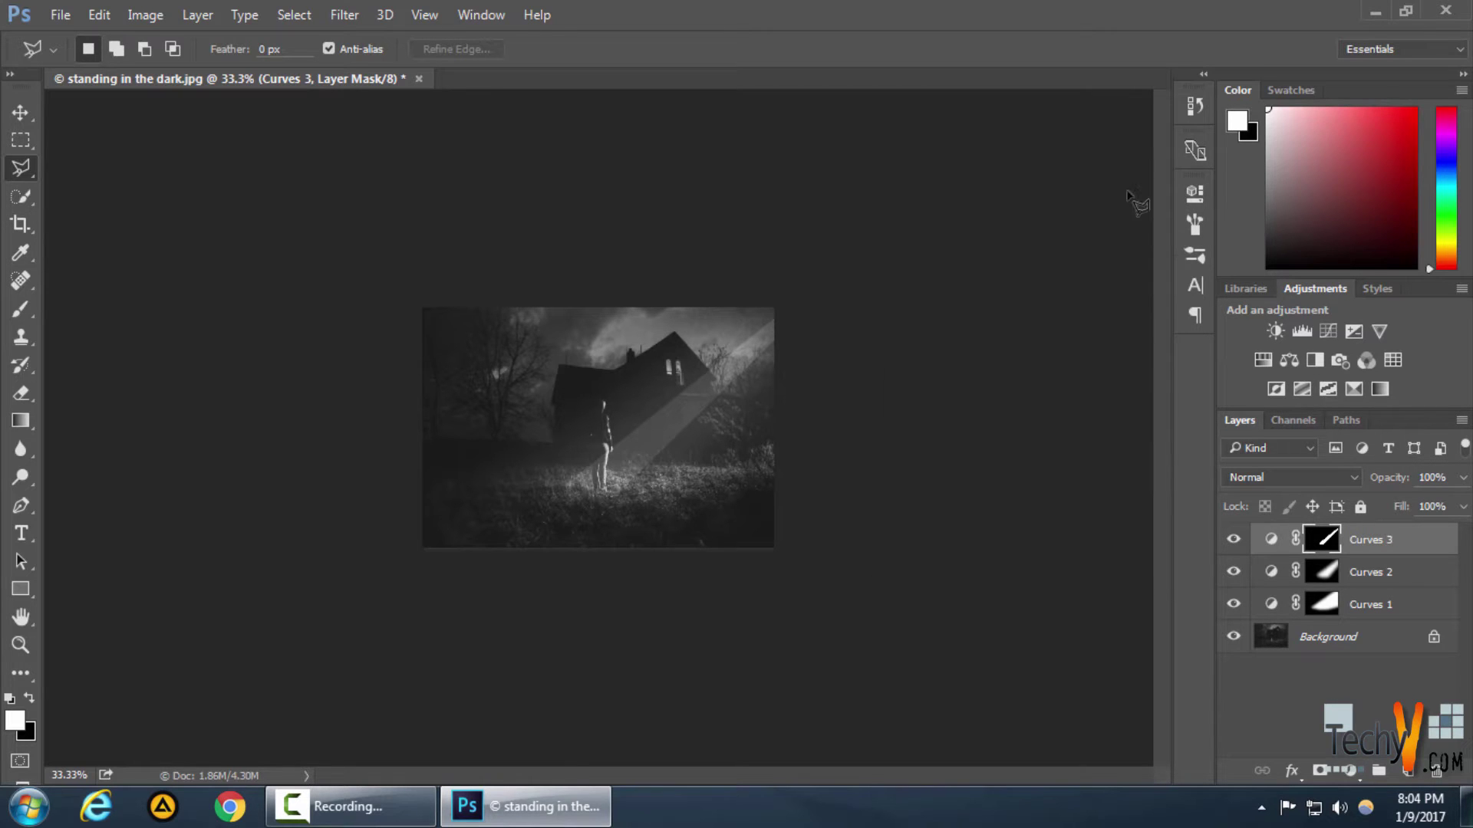
pyautogui.click(359, 12)
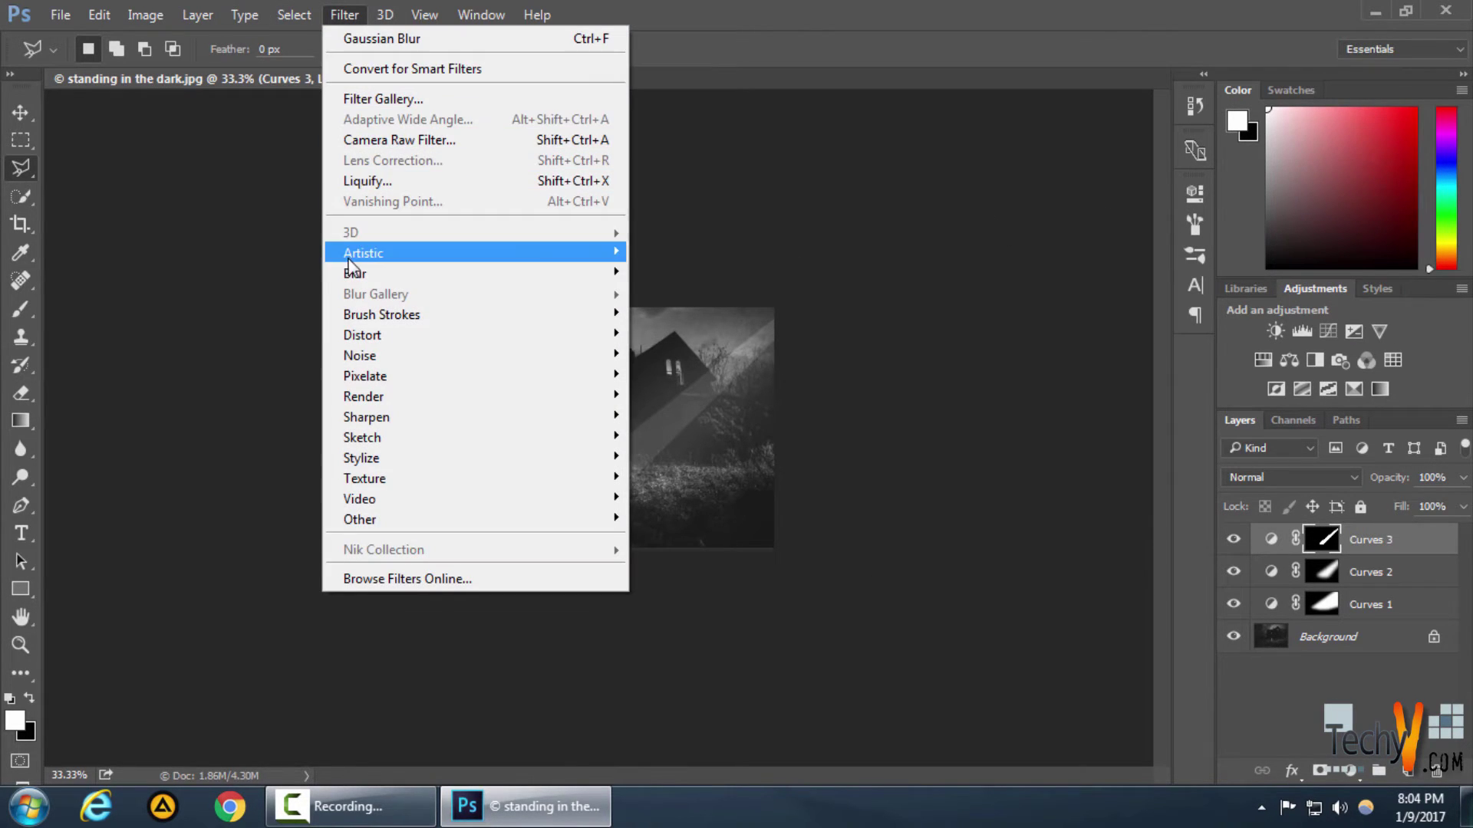
pyautogui.moveTo(595, 277)
pyautogui.click(678, 355)
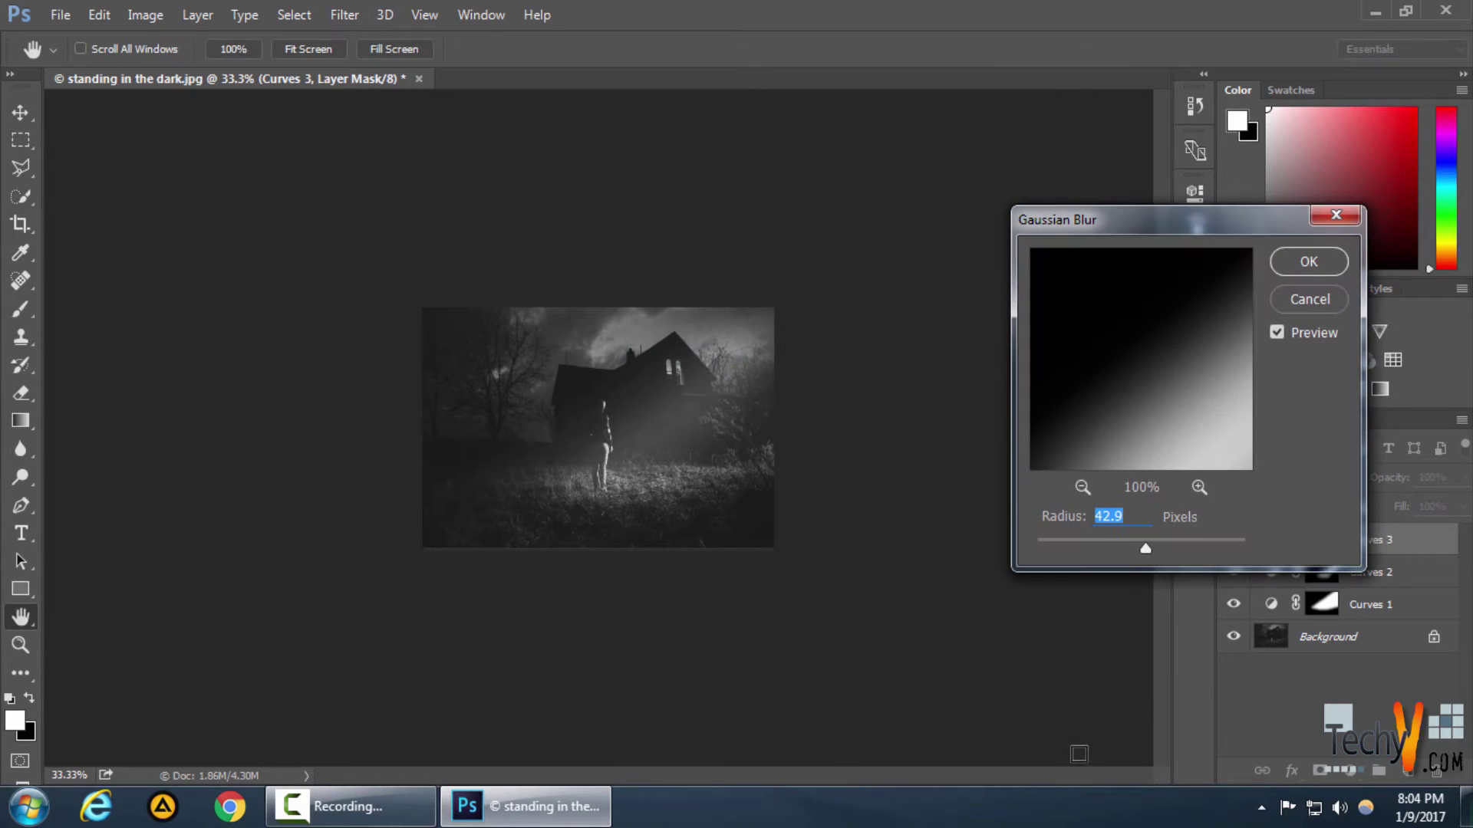
pyautogui.moveTo(1145, 549); pyautogui.dragTo(1154, 550)
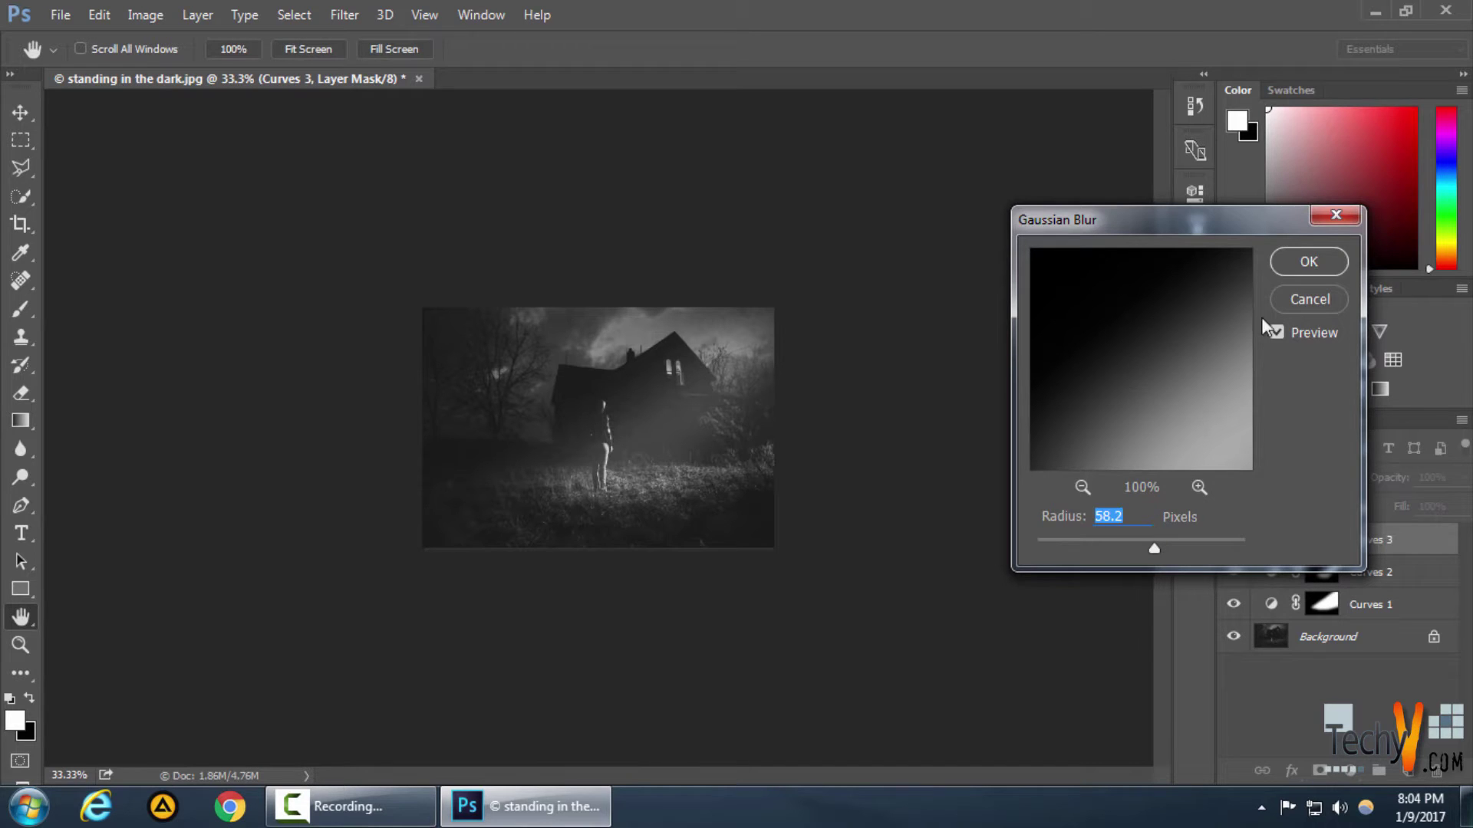
pyautogui.click(1308, 261)
pyautogui.hotkey('ctrl', '0')
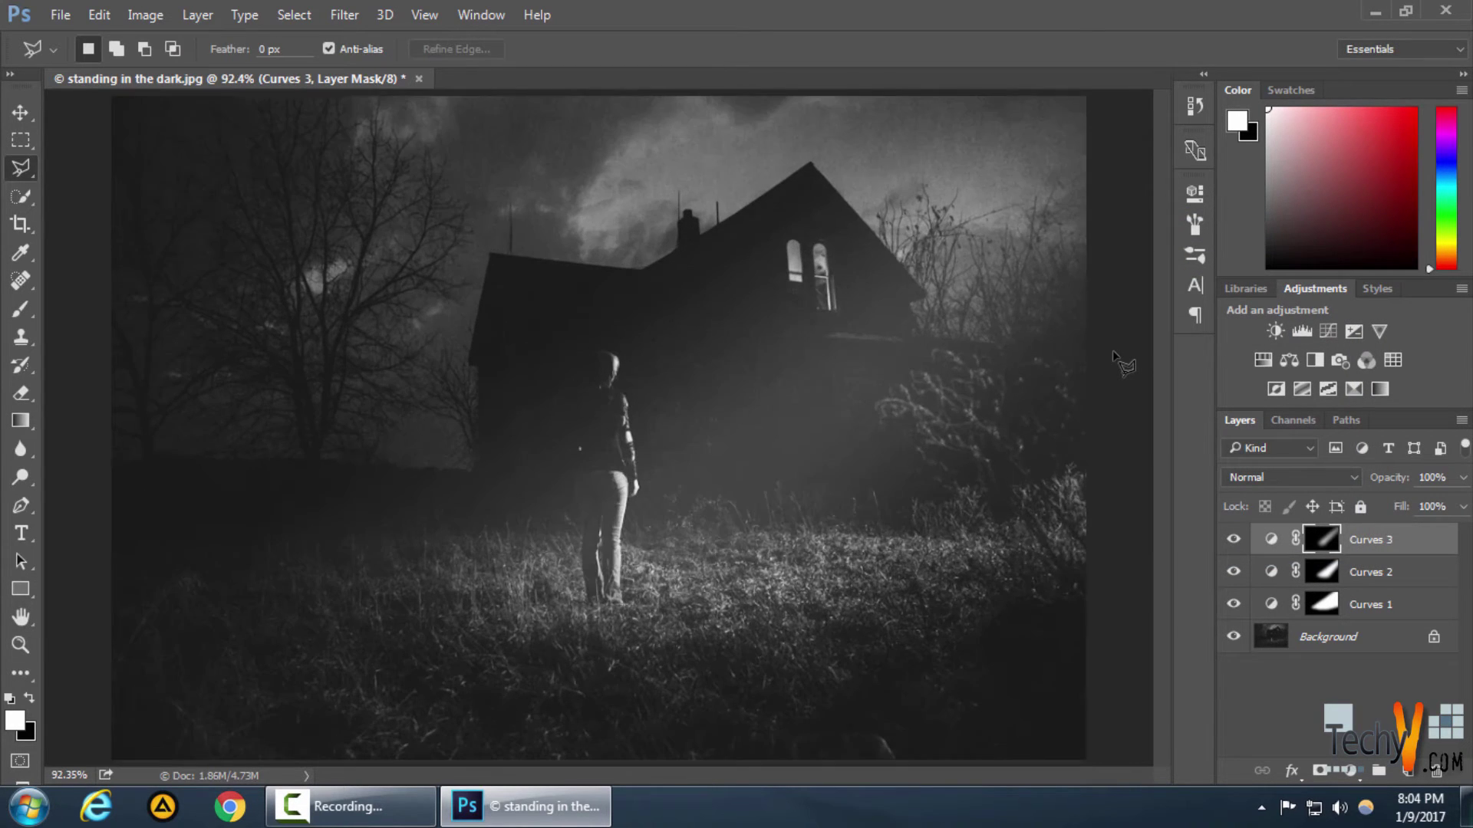
pyautogui.hotkey('ctrl', '-')
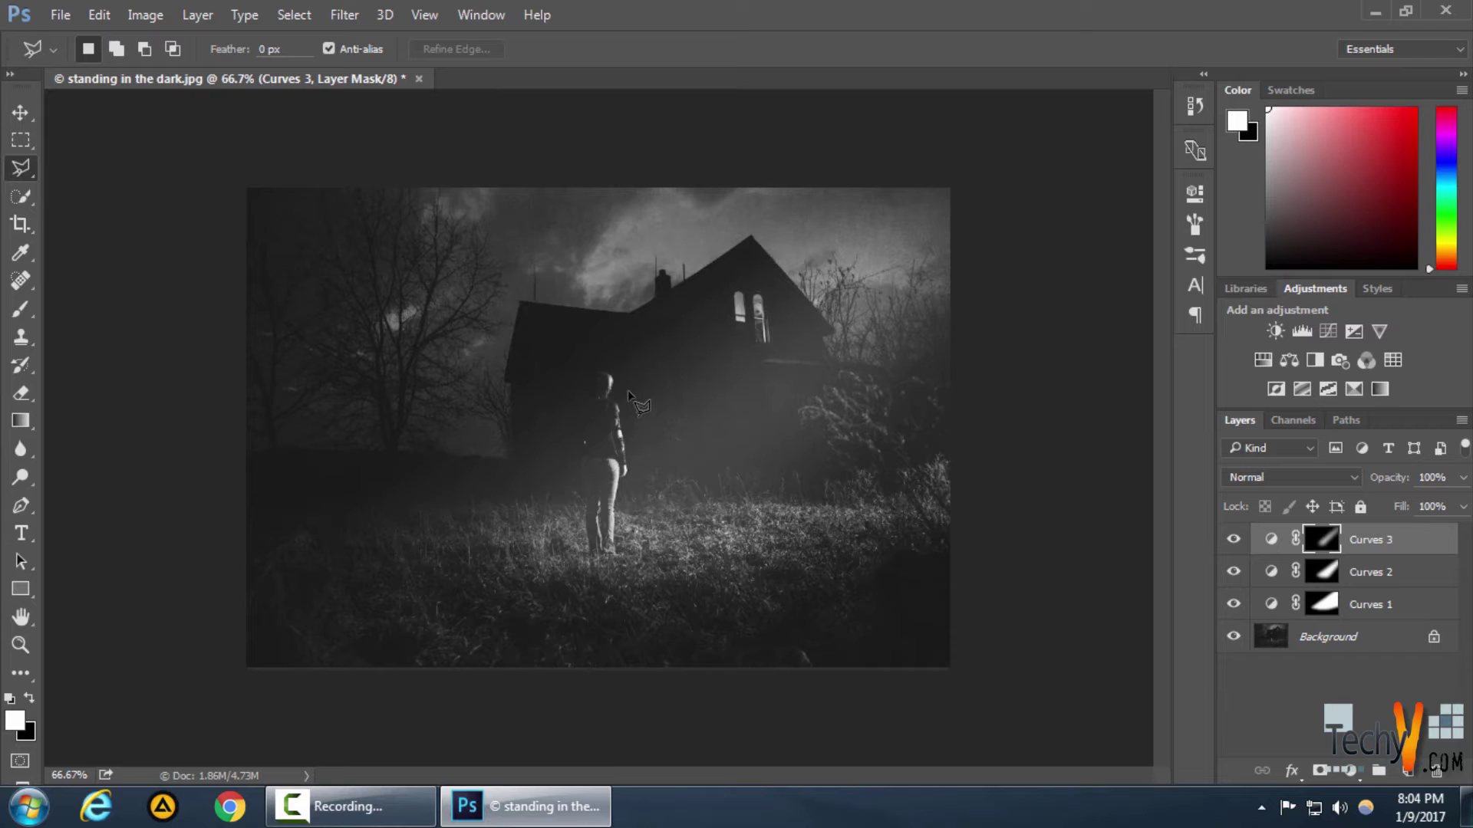
# Step: Add an empty Layer 1 and a Curves 4 layer with its black point lifted
pyautogui.click(1373, 753)
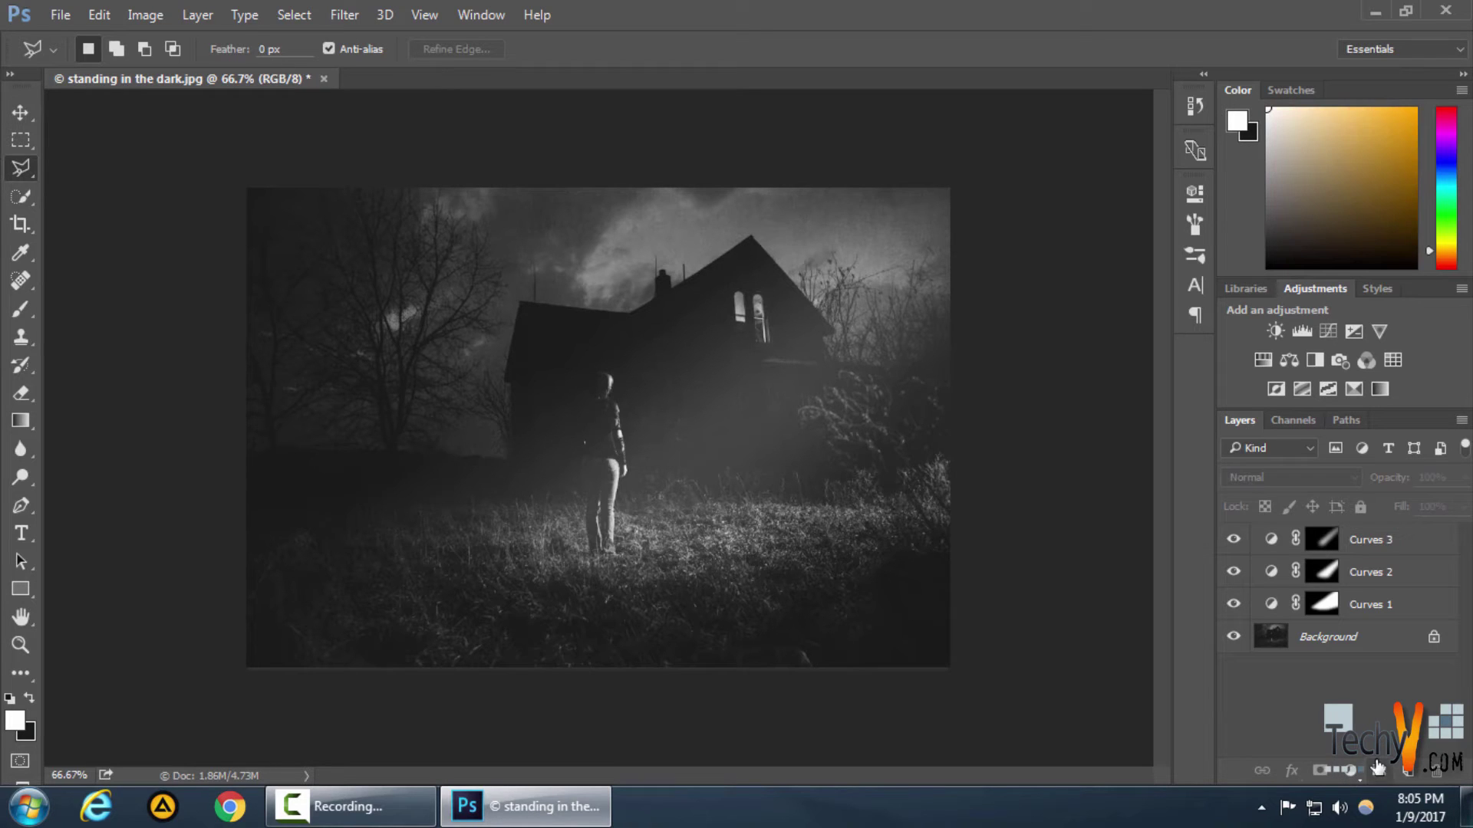
pyautogui.click(1408, 770)
pyautogui.click(1349, 770)
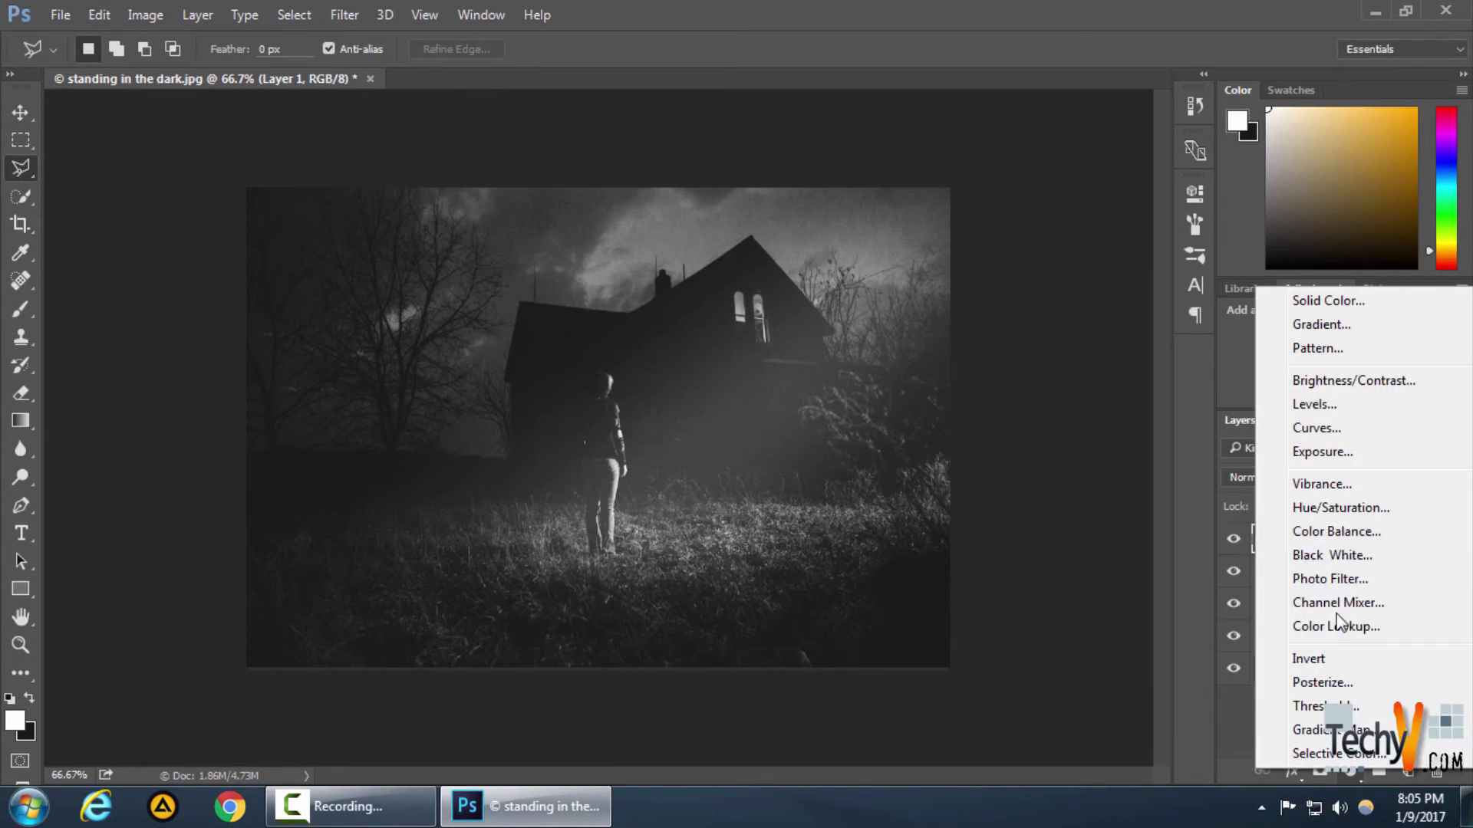
pyautogui.click(1330, 430)
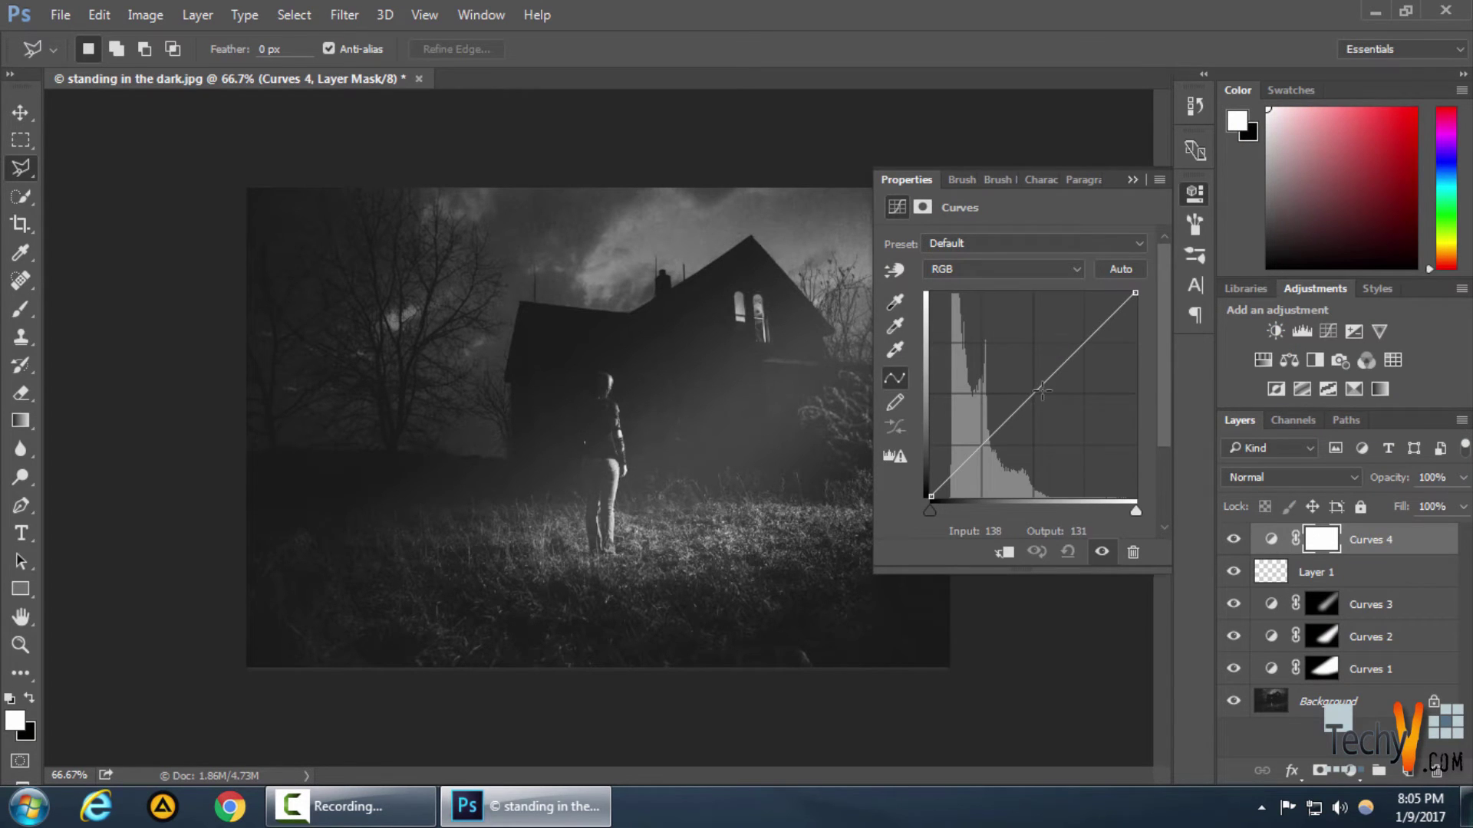
pyautogui.moveTo(930, 496); pyautogui.dragTo(926, 492)
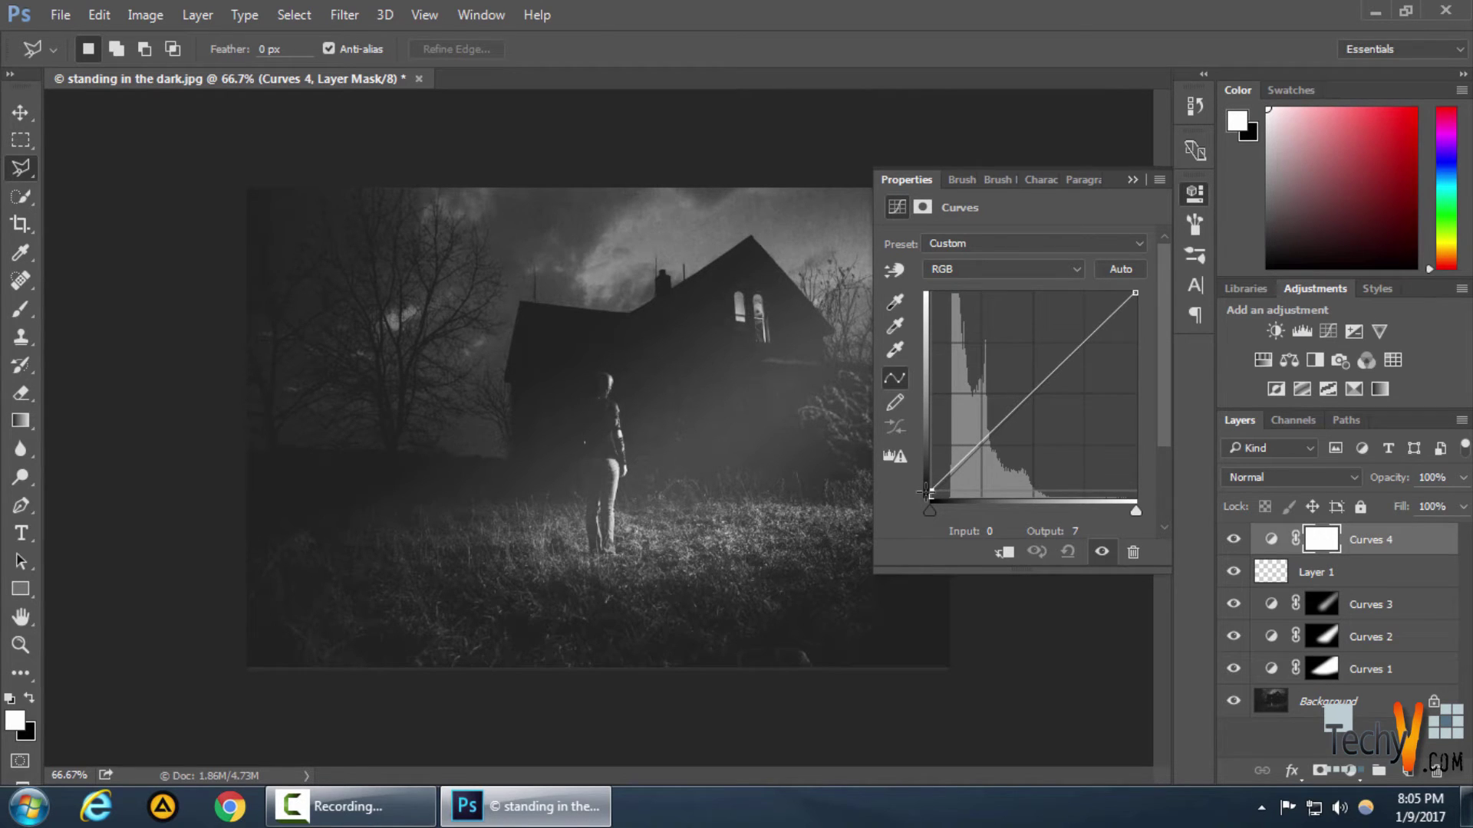
pyautogui.click(1132, 179)
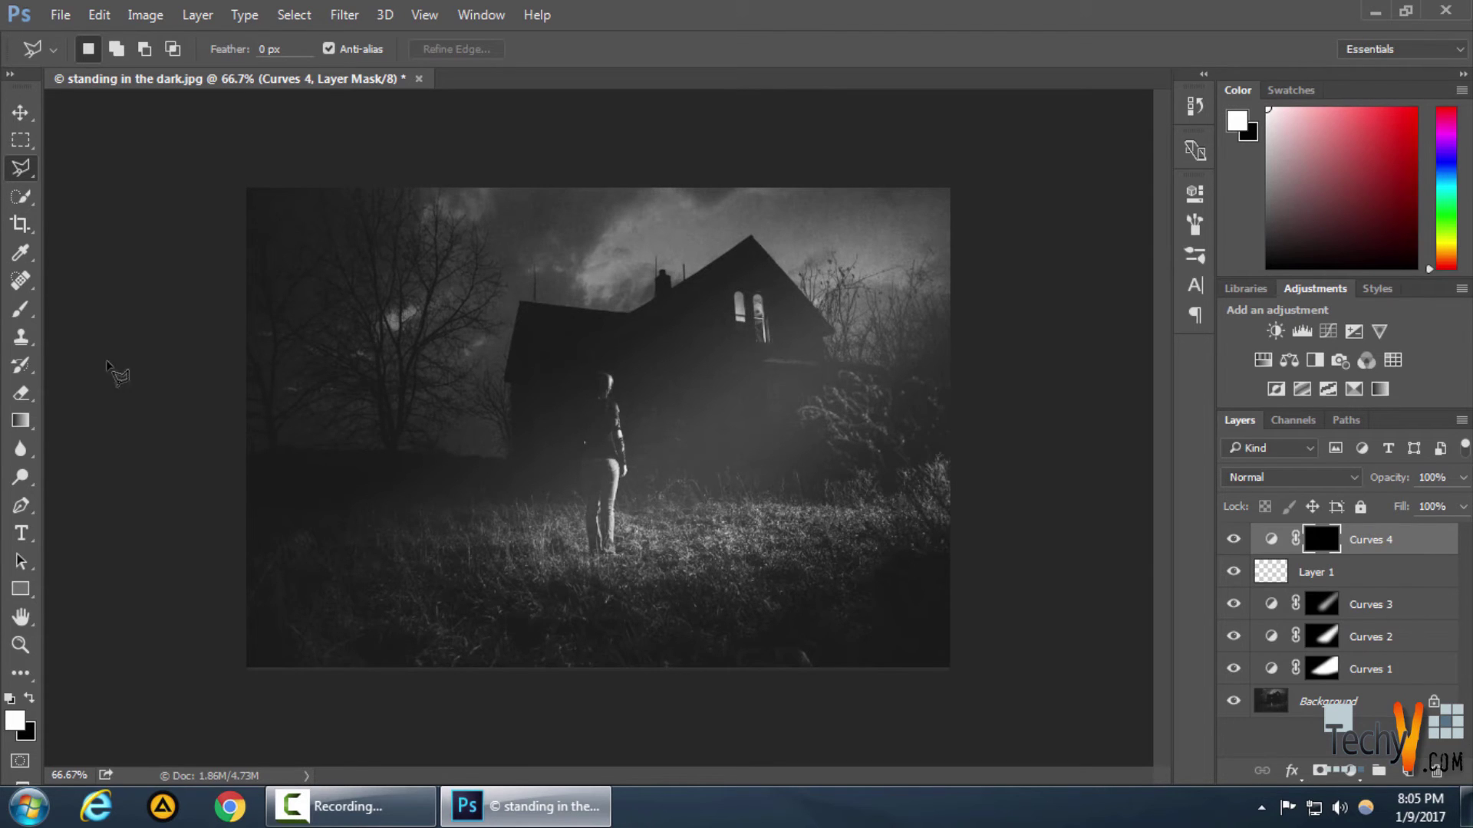
pyautogui.click(21, 311)
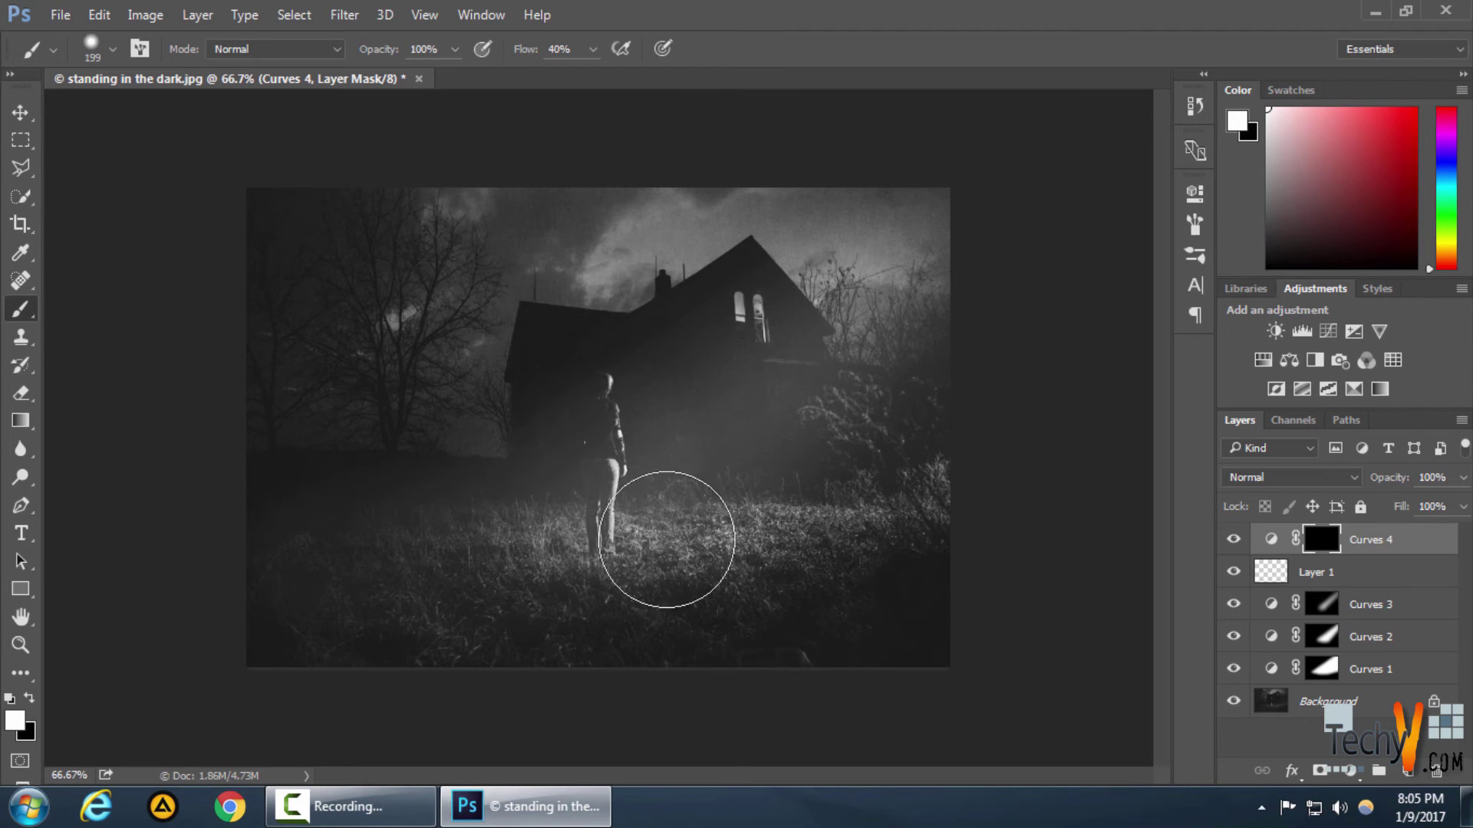
# Step: Paint fog onto the Curves 4 mask over the right bushes and grass at lower flow, opacity 92%
pyautogui.moveTo(903, 446)
pyautogui.mouseDown()
pyautogui.moveTo(804, 448)
pyautogui.moveTo(942, 257)
pyautogui.moveTo(961, 203)
pyautogui.moveTo(861, 312)
pyautogui.mouseUp()
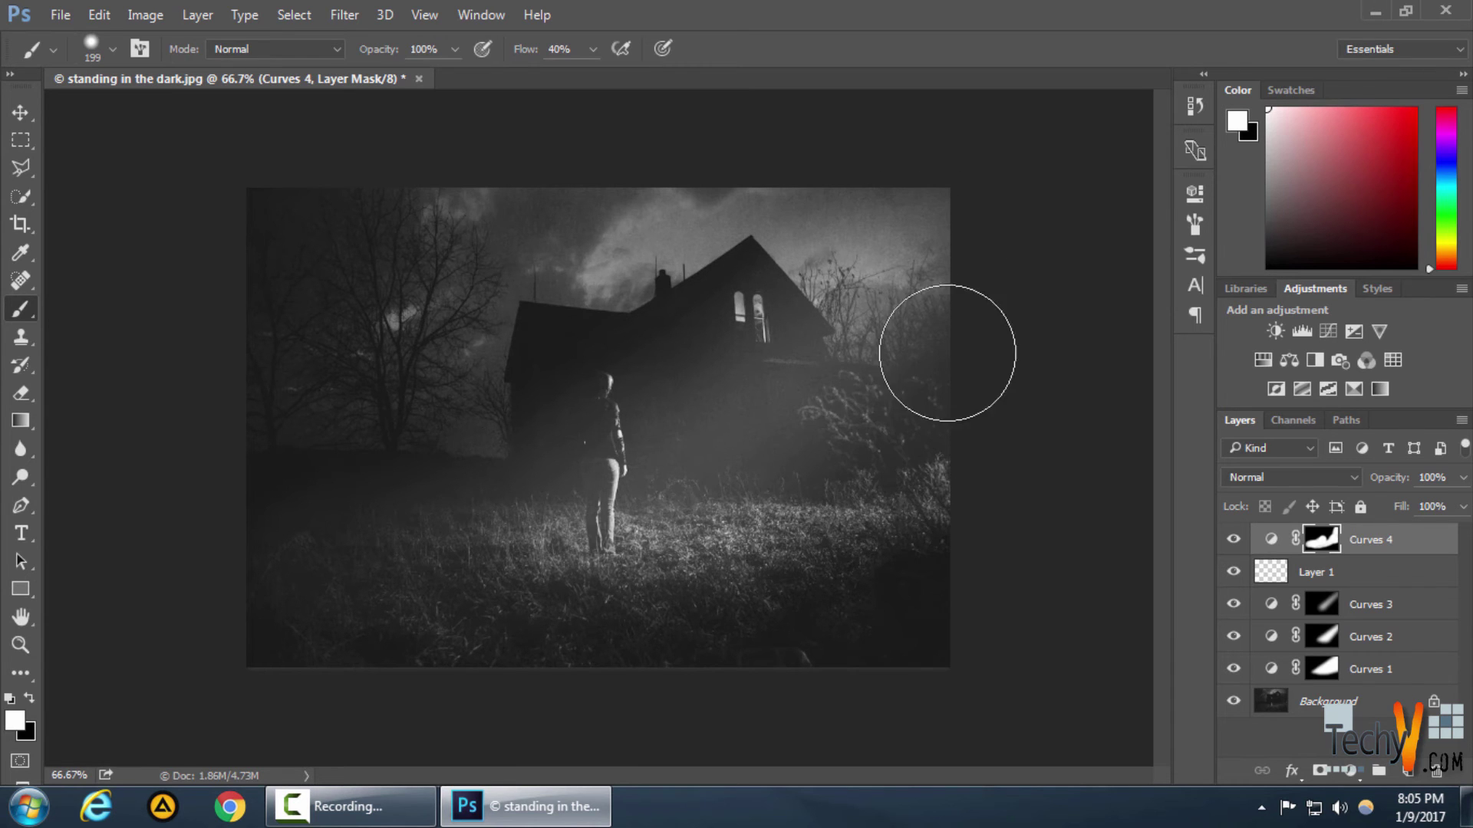
pyautogui.moveTo(610, 477)
pyautogui.mouseDown()
pyautogui.moveTo(588, 391)
pyautogui.moveTo(701, 582)
pyautogui.moveTo(631, 520)
pyautogui.moveTo(852, 552)
pyautogui.mouseUp()
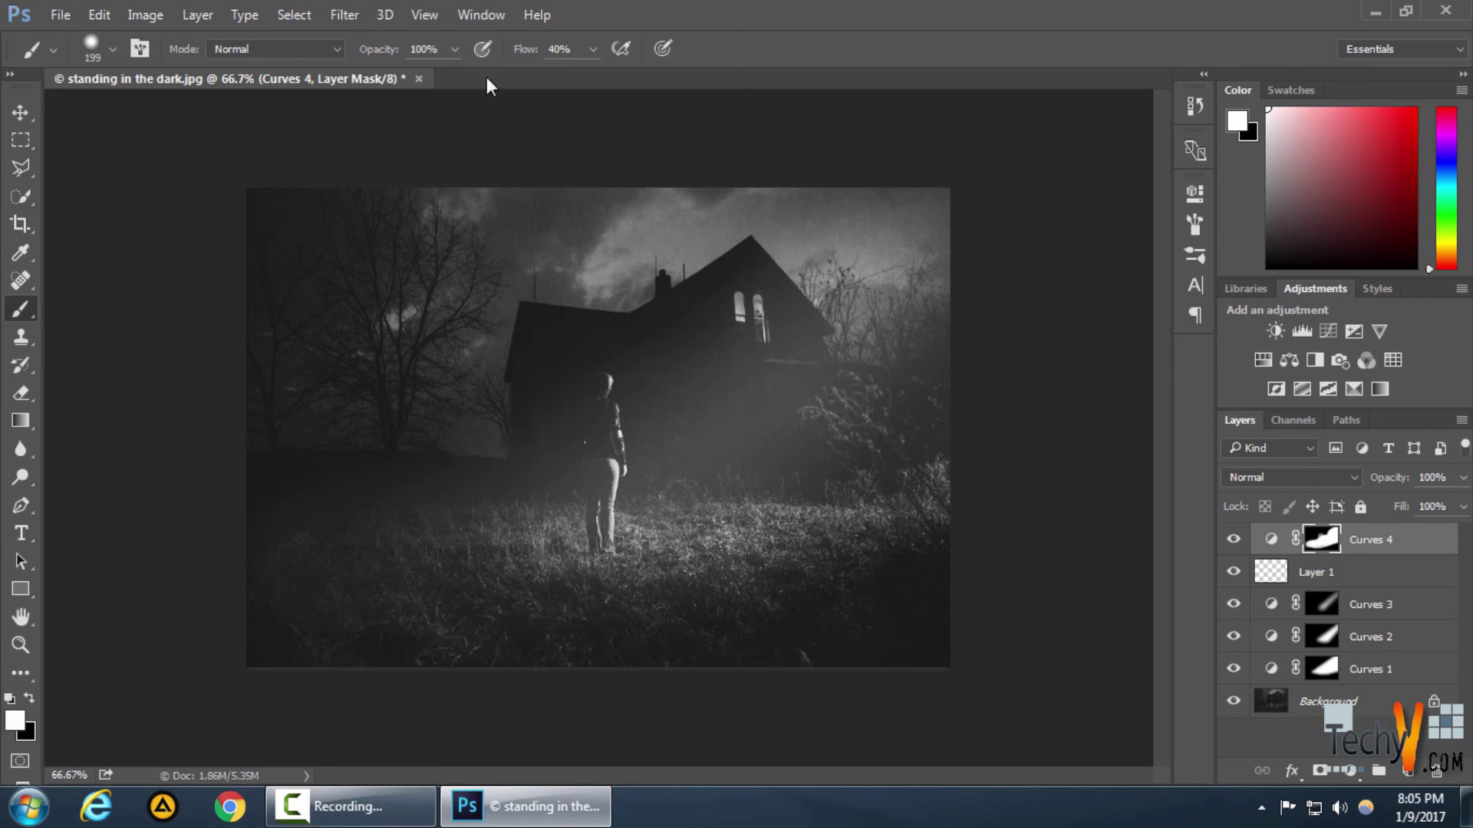
pyautogui.moveTo(527, 60); pyautogui.dragTo(521, 59)
pyautogui.moveTo(1398, 481); pyautogui.dragTo(1392, 481)
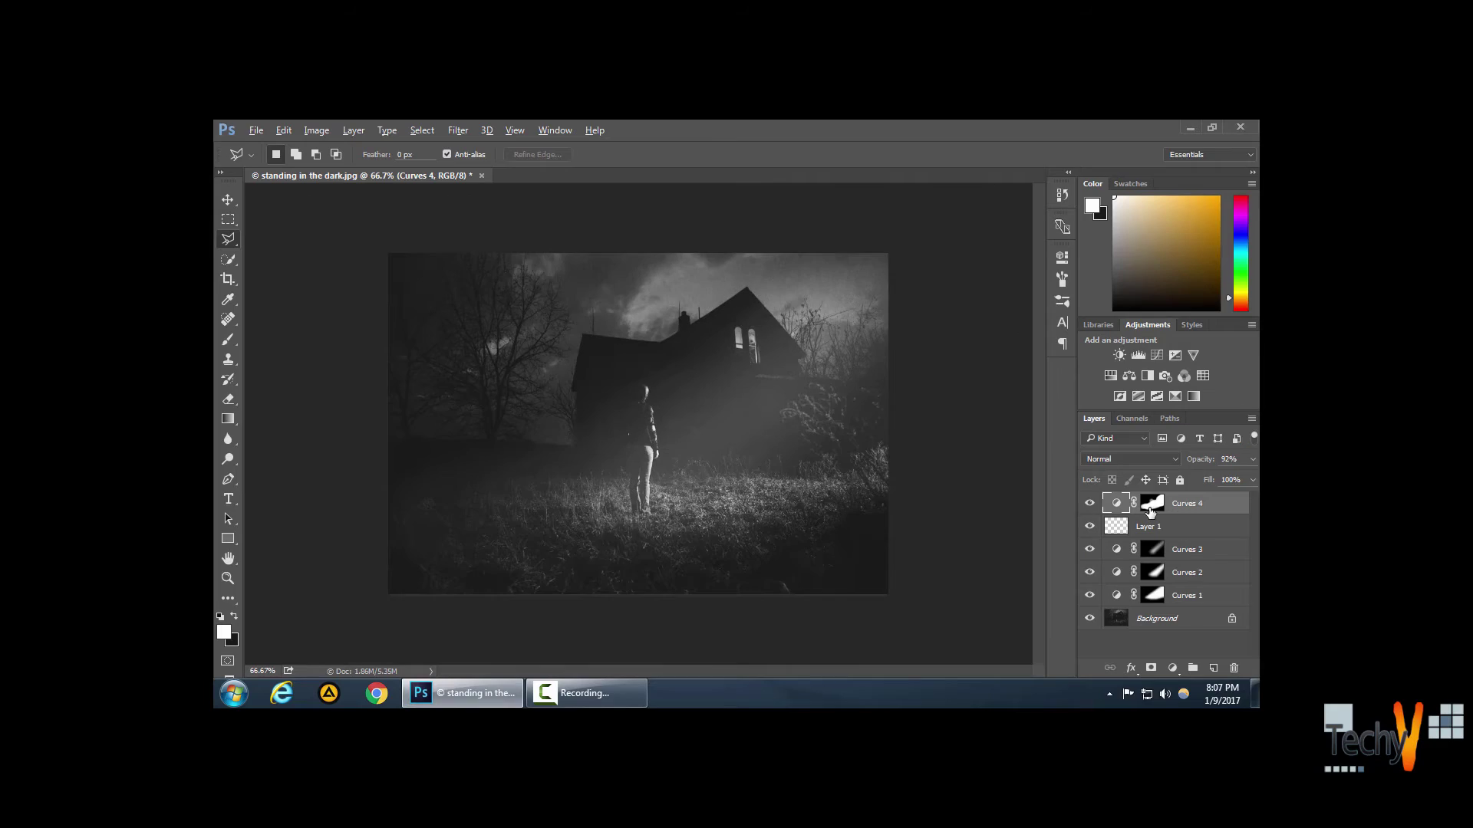
pyautogui.keyDown('alt'); pyautogui.click(1322, 540); pyautogui.keyUp('alt')
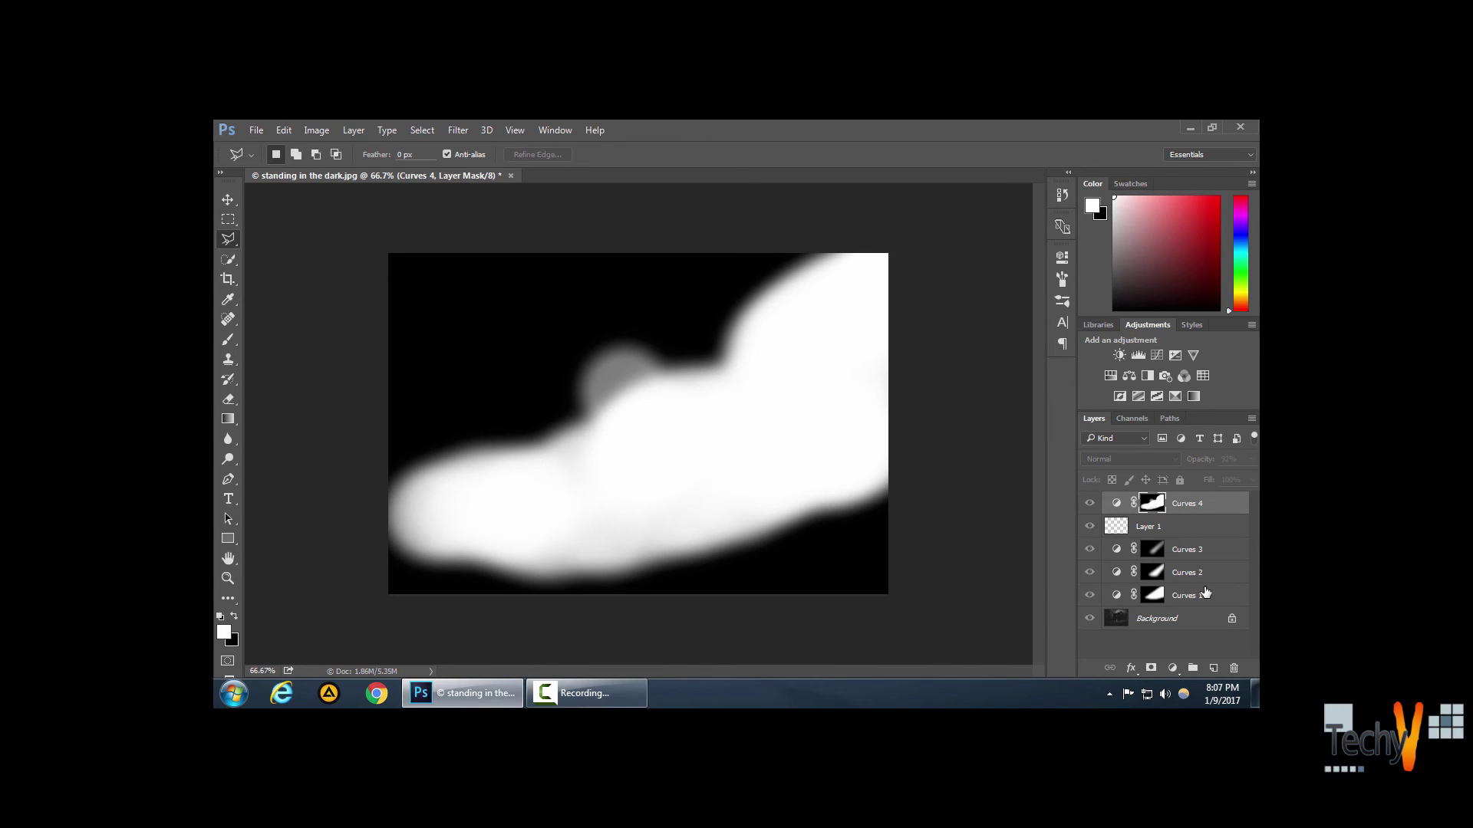
pyautogui.keyDown('alt'); pyautogui.click(1161, 554); pyautogui.keyUp('alt')
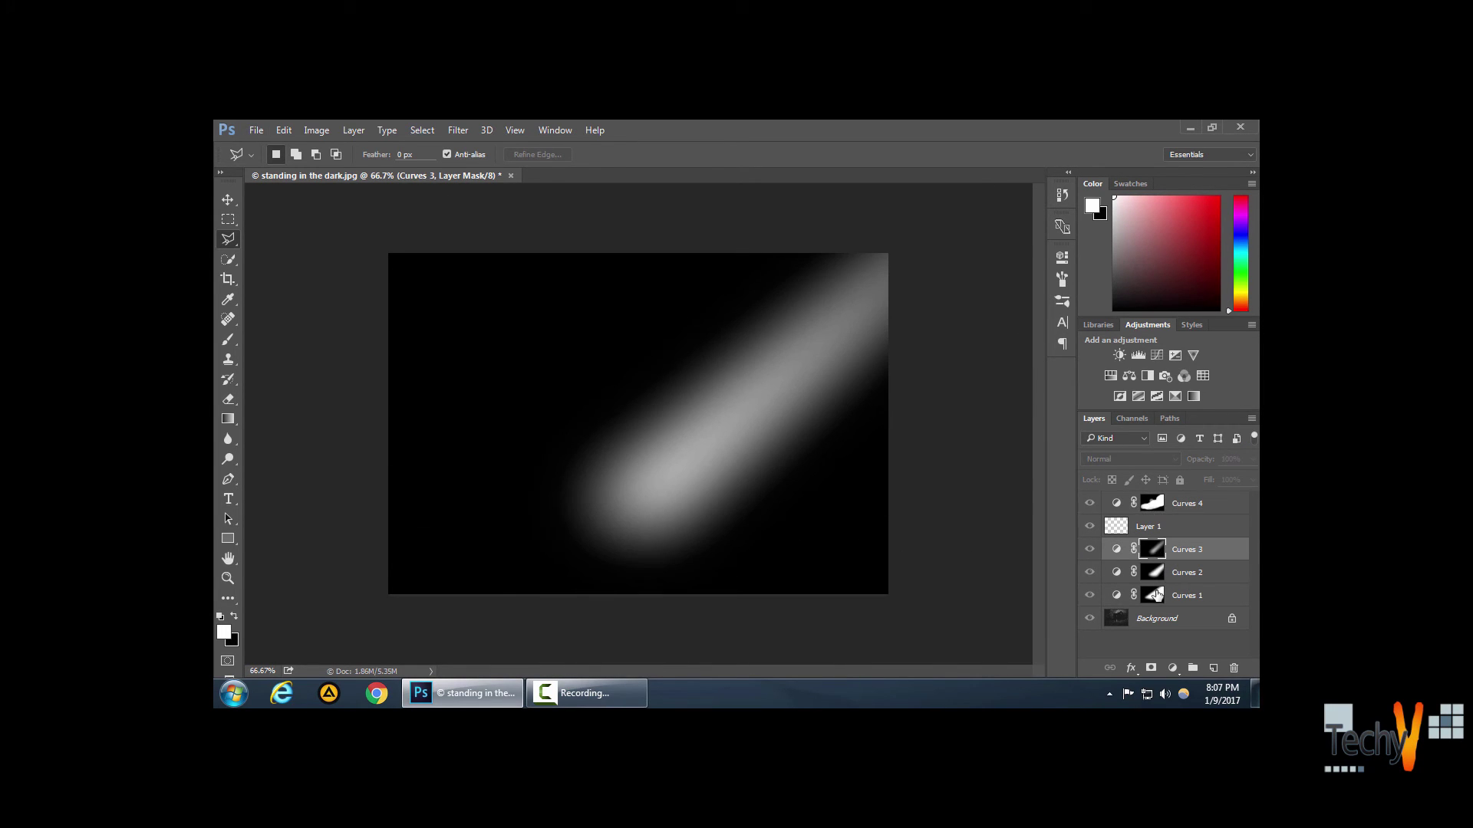
pyautogui.keyDown('alt'); pyautogui.click(1153, 595); pyautogui.keyUp('alt')
pyautogui.keyDown('alt'); pyautogui.click(1153, 573); pyautogui.keyUp('alt')
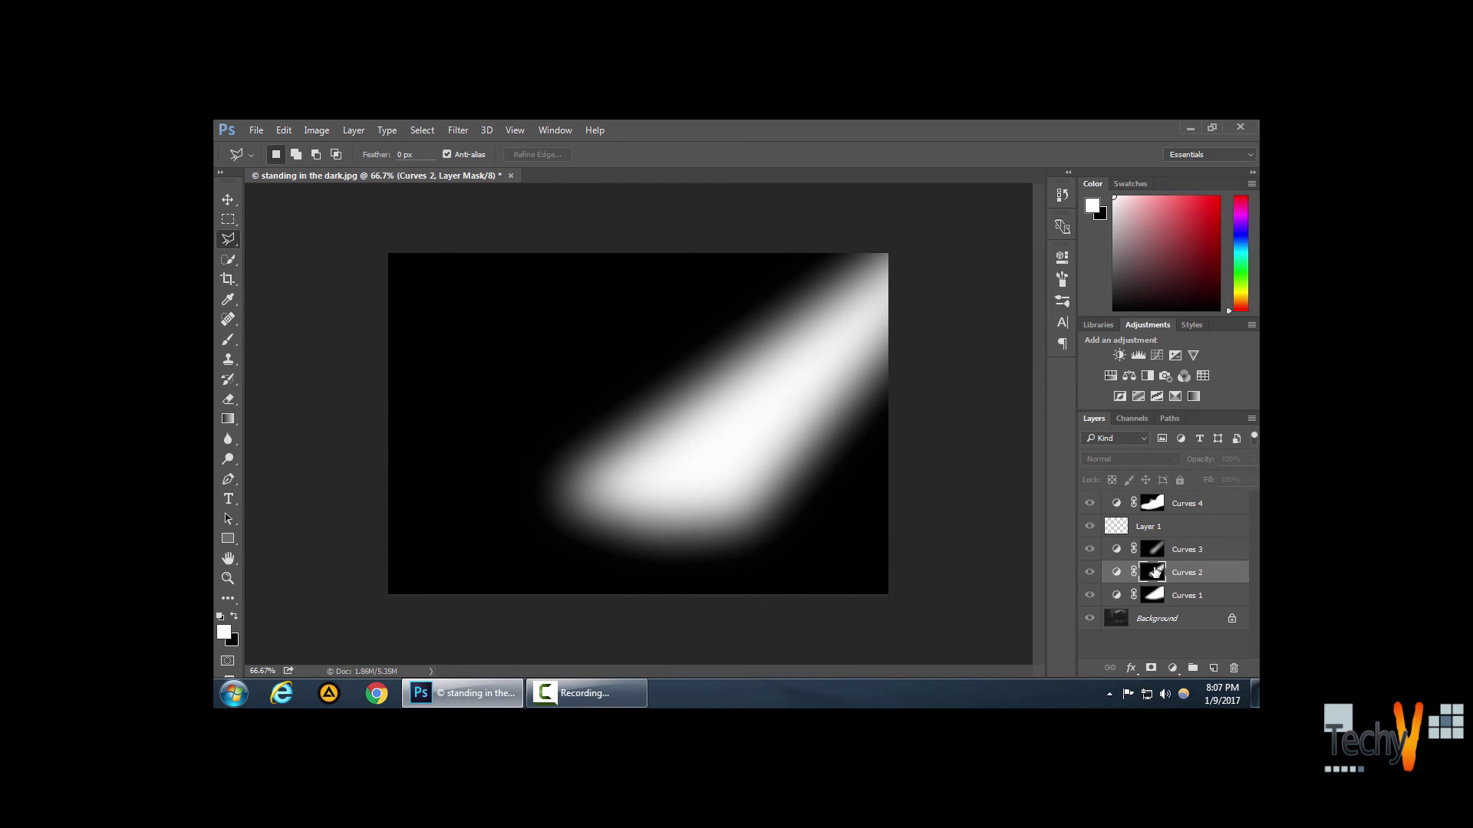
pyautogui.keyDown('alt'); pyautogui.click(1154, 552); pyautogui.keyUp('alt')
pyautogui.keyDown('alt'); pyautogui.click(1153, 573); pyautogui.keyUp('alt')
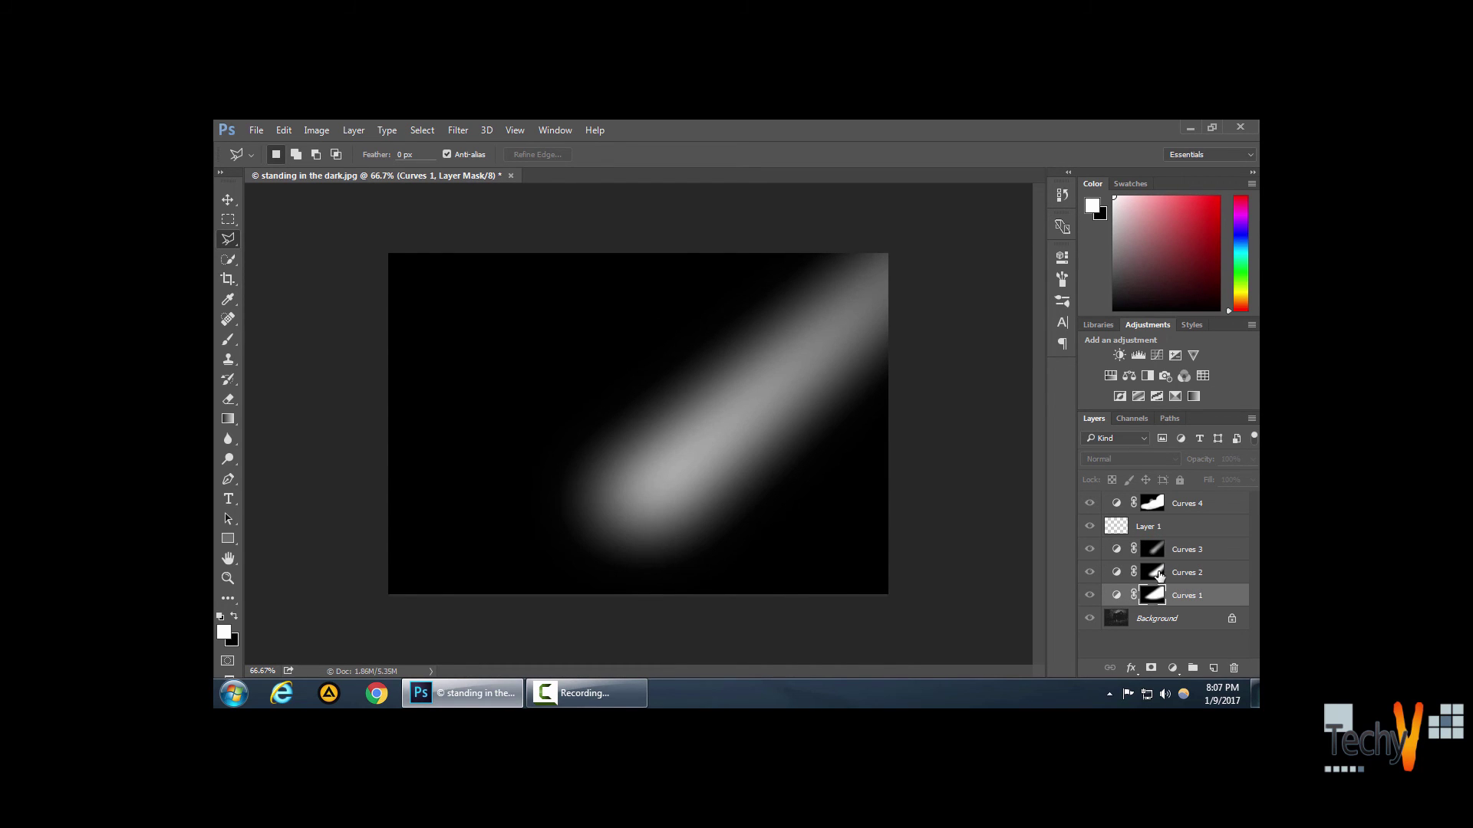
pyautogui.keyDown('alt'); pyautogui.click(1155, 549); pyautogui.keyUp('alt')
pyautogui.click(1204, 506)
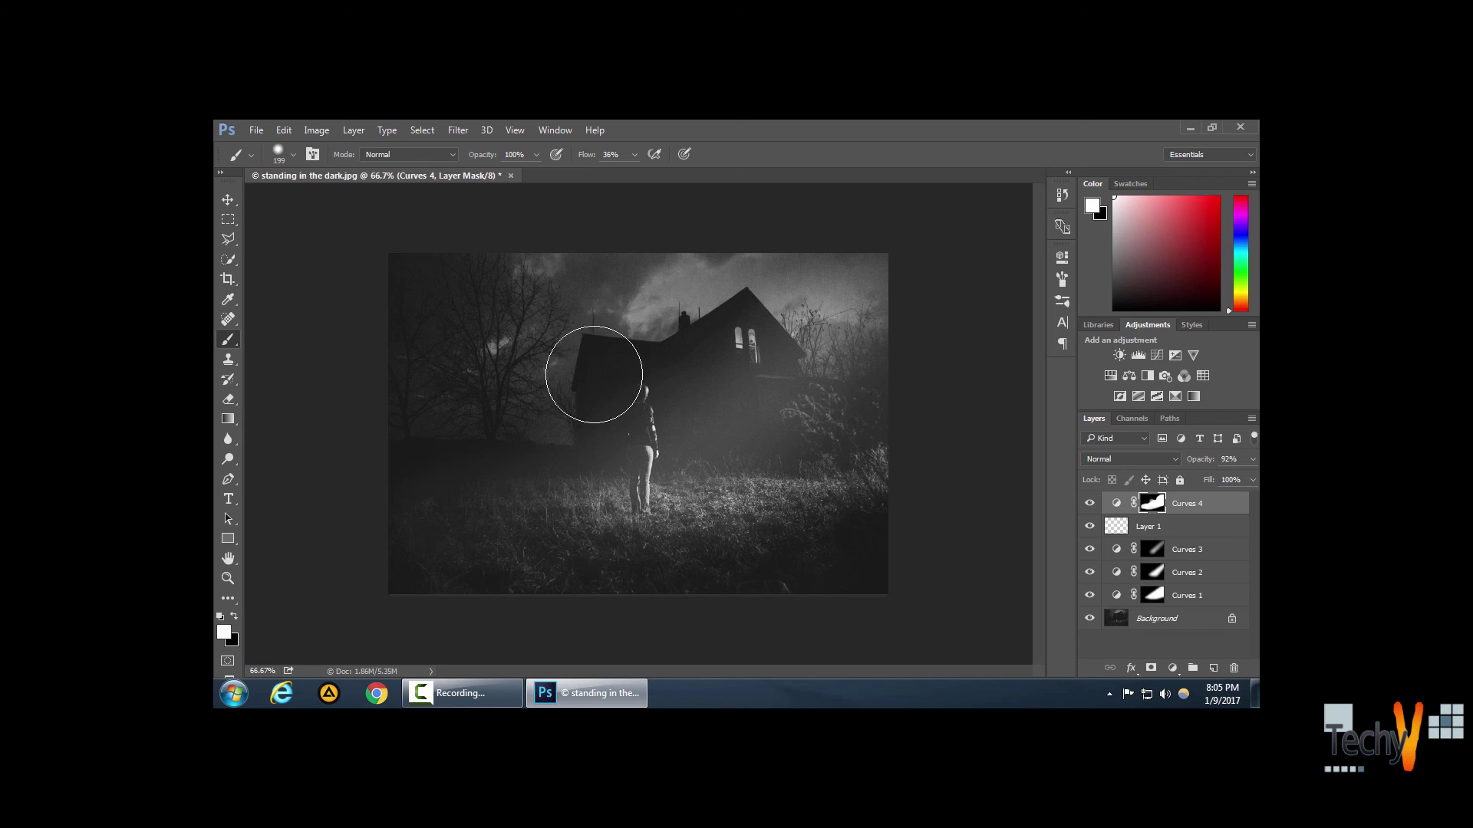
pyautogui.click(233, 236)
pyautogui.moveTo(233, 236)
pyautogui.mouseDown()
pyautogui.moveTo(247, 255)
pyautogui.moveTo(307, 255)
pyautogui.mouseUp()
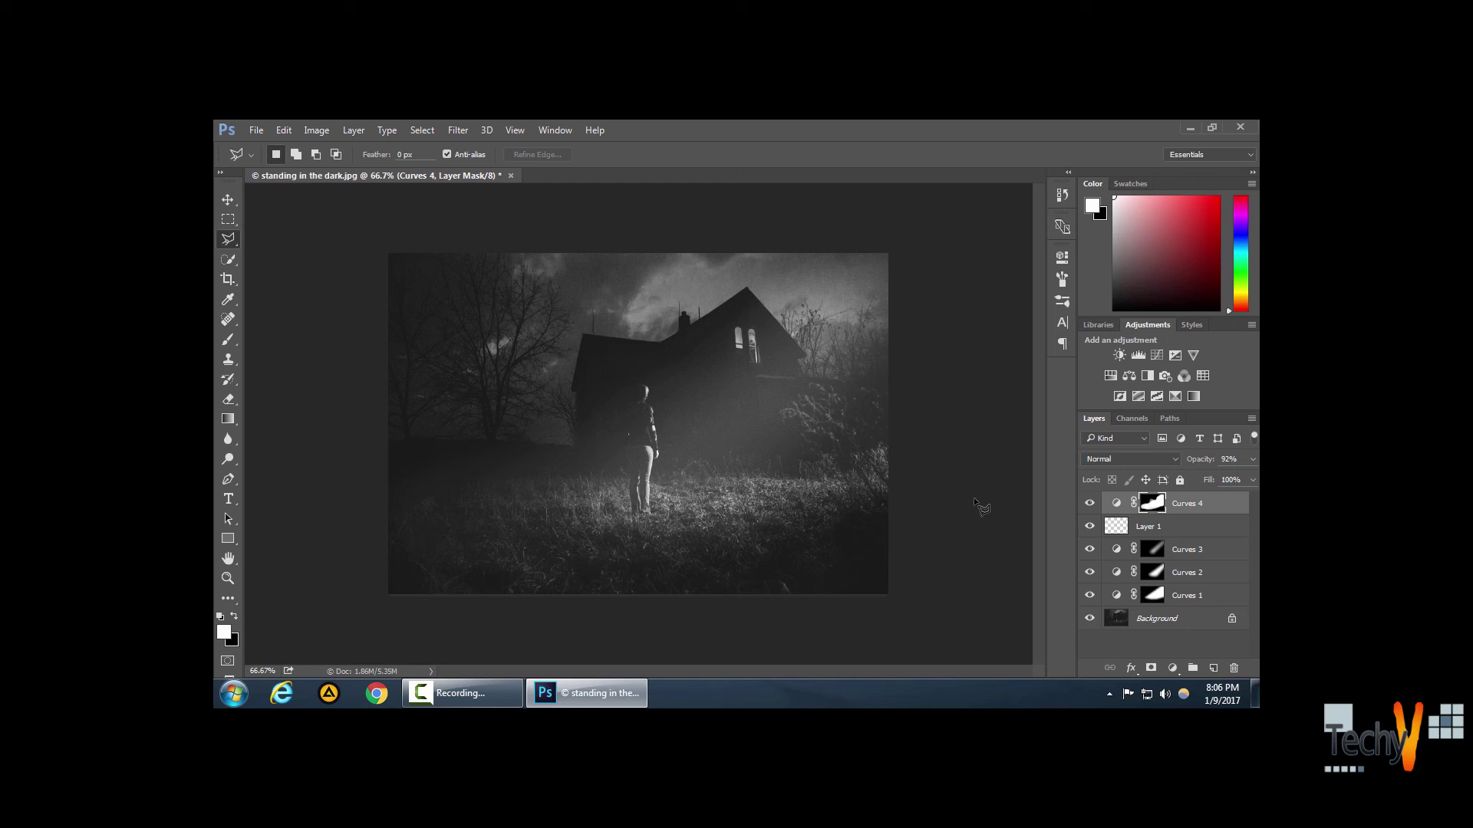